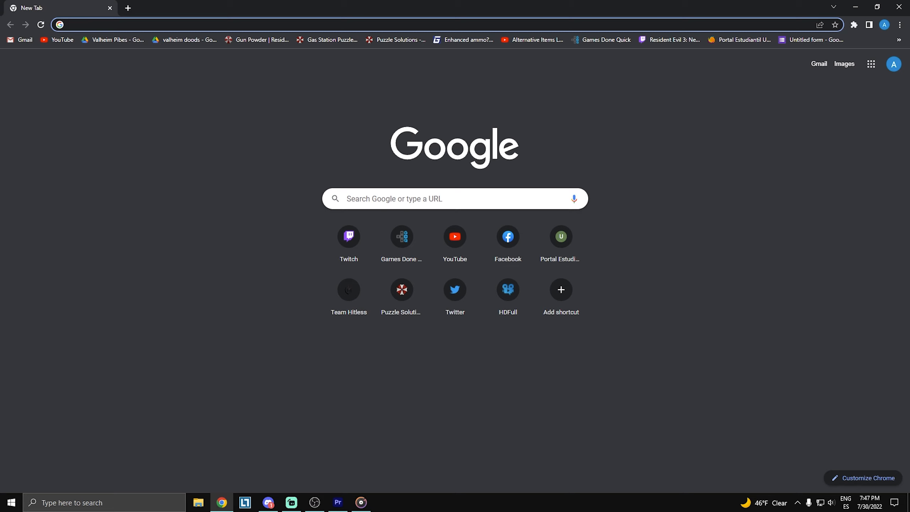
# - Search the web for "hit counter manager" and open the HitCounterManager GitHub repository
pyautogui.write('hit')
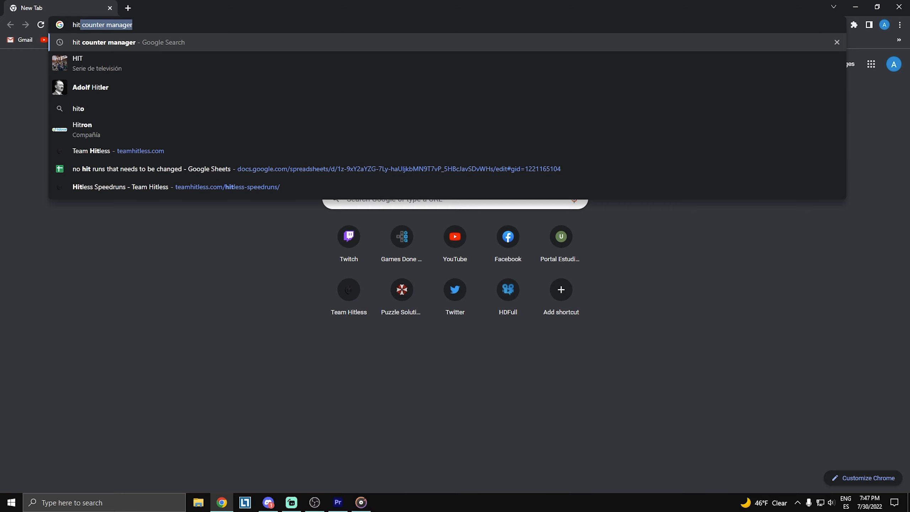
pyautogui.press('Right')
pyautogui.press('Return')
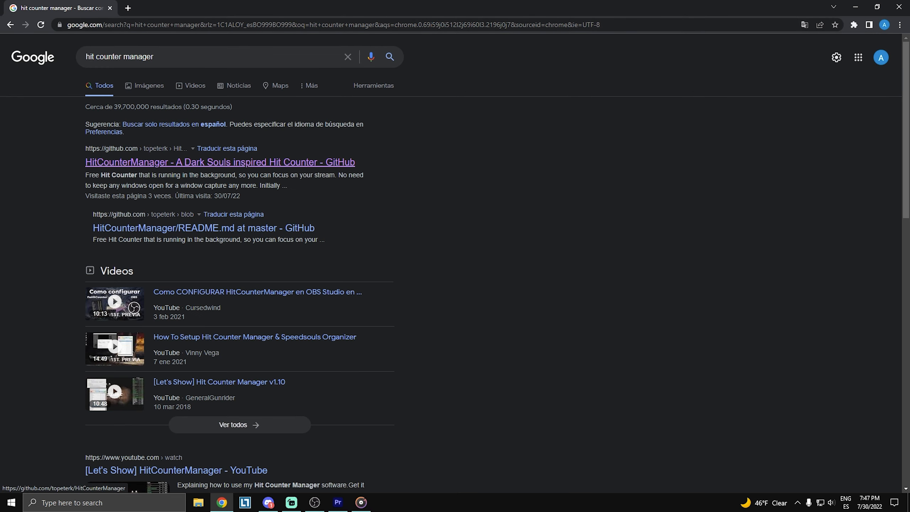
pyautogui.click(220, 162)
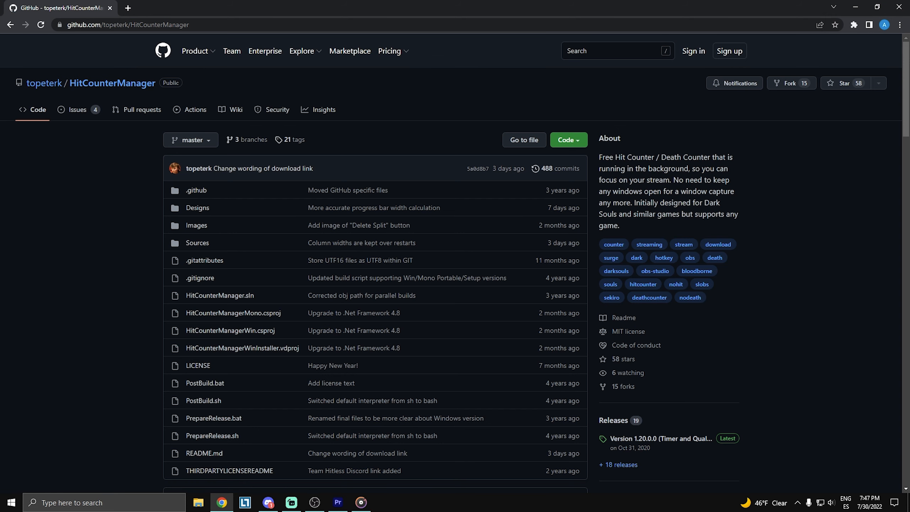
# - Open the latest version's release page through the README download link and download HitCounterManager_Windows_Setup_v1.20.0.0.msi
pyautogui.scroll(-1, 450, 263)
pyautogui.scroll(1, 450, 263)
pyautogui.scroll(-4, 455, 261)
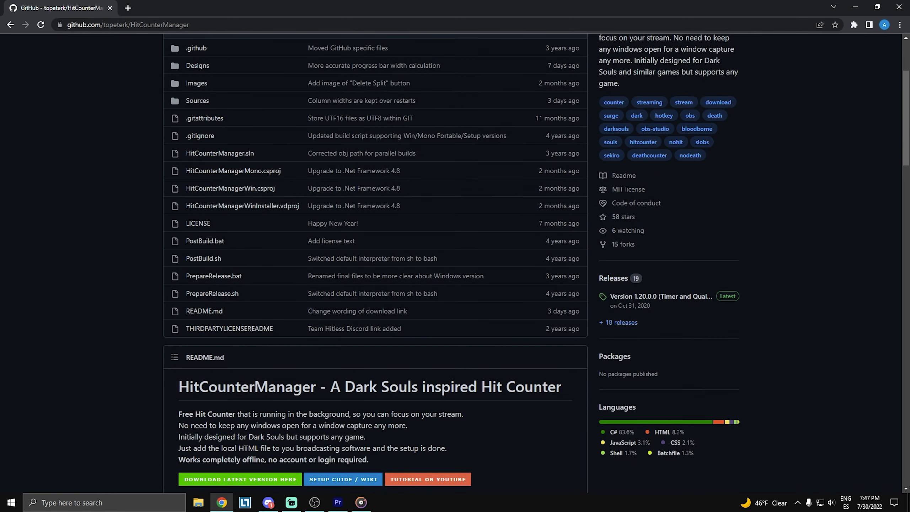
pyautogui.scroll(-5, 455, 260)
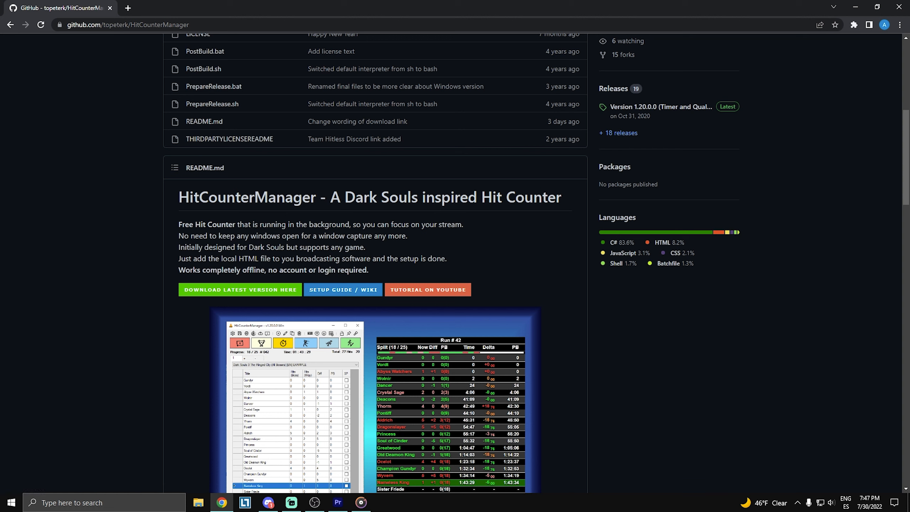
pyautogui.hotkey('alt', 'Tab')
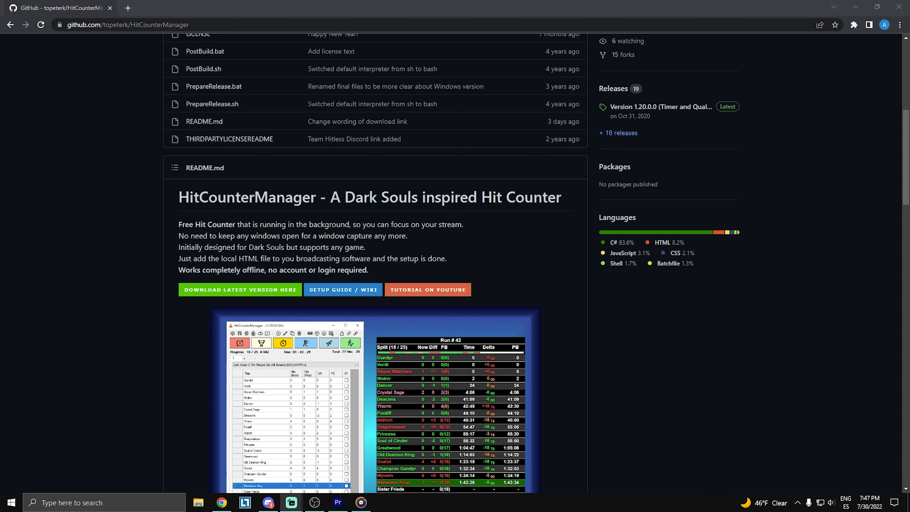
pyautogui.click(729, 308)
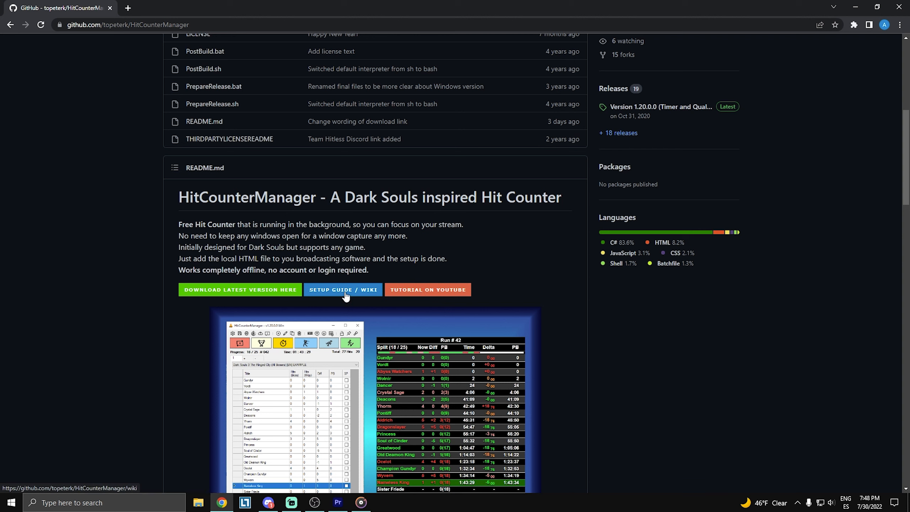
pyautogui.click(252, 293)
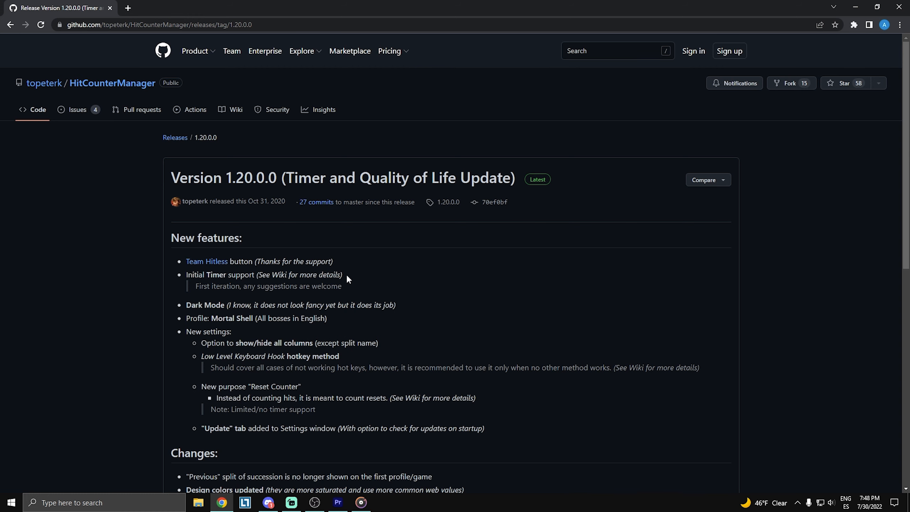
pyautogui.scroll(-10, 345, 276)
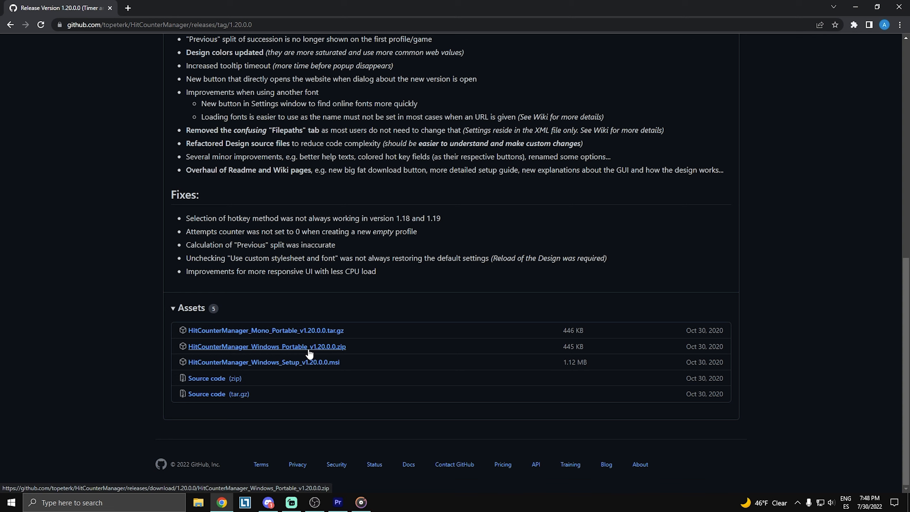
pyautogui.click(292, 363)
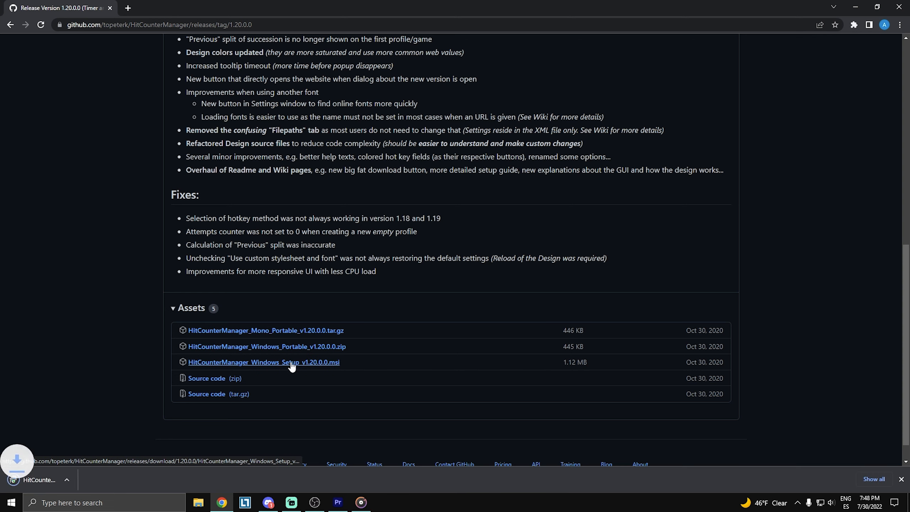
pyautogui.click(73, 475)
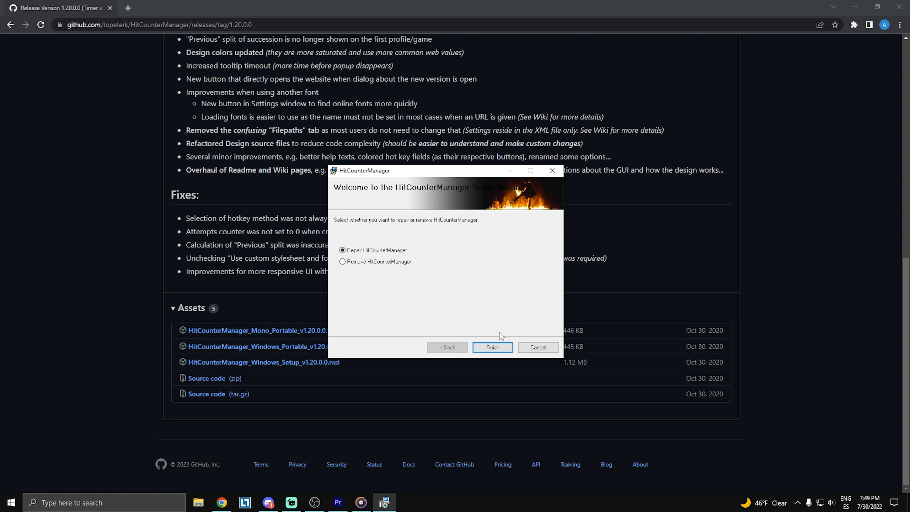
pyautogui.click(534, 348)
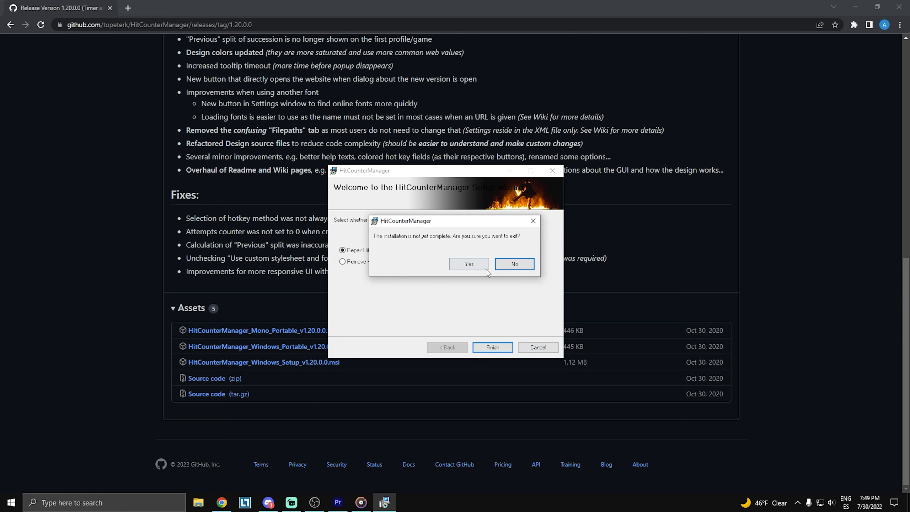
pyautogui.click(479, 267)
pyautogui.click(502, 332)
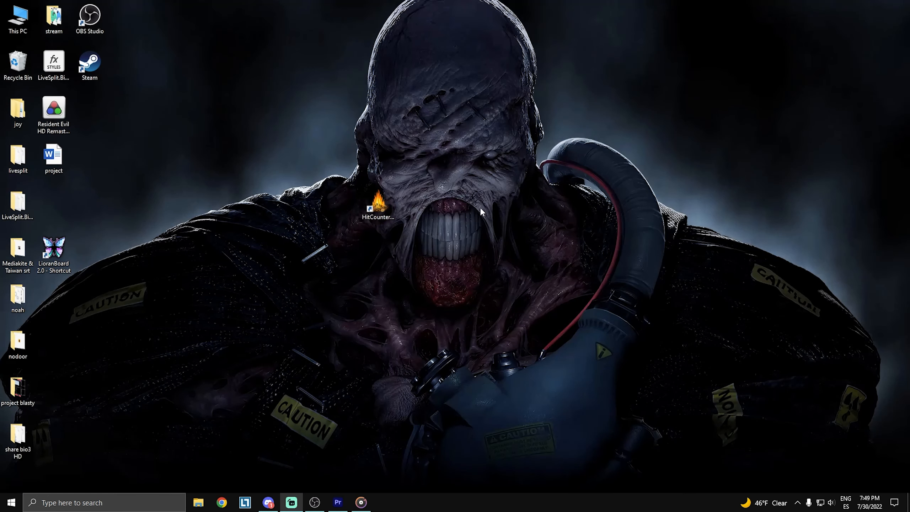
# - Locate the HitCounterManager shortcut on the desktop and look the app up with "hit" in the Windows search
pyautogui.moveTo(355, 178); pyautogui.dragTo(417, 238)
pyautogui.click(406, 231)
pyautogui.click(374, 198)
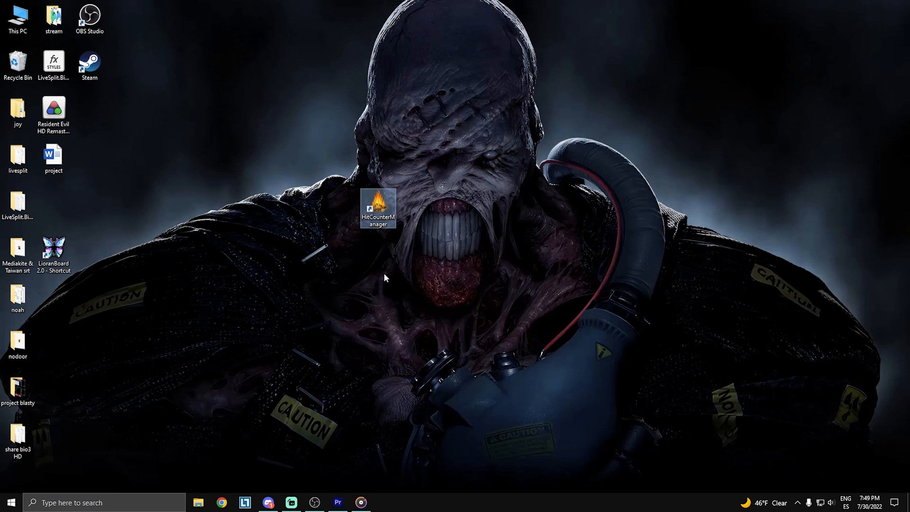
pyautogui.click(150, 498)
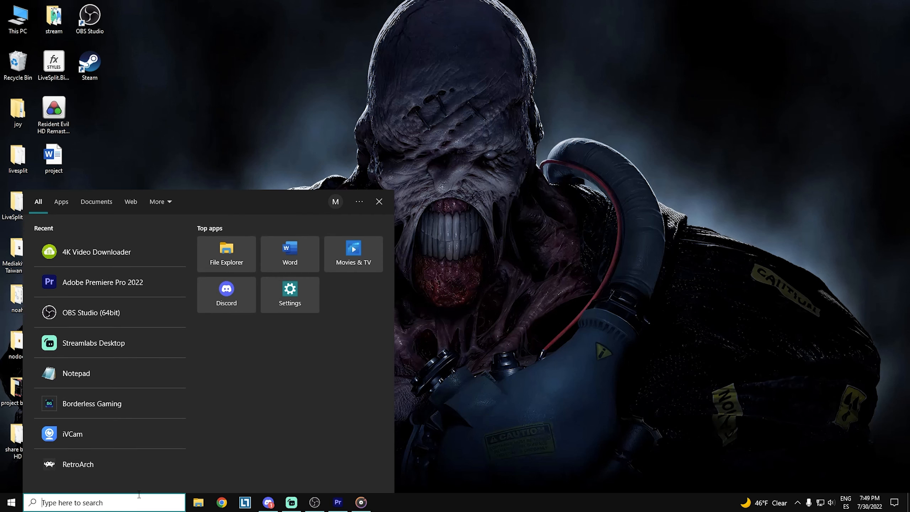
pyautogui.write('hit')
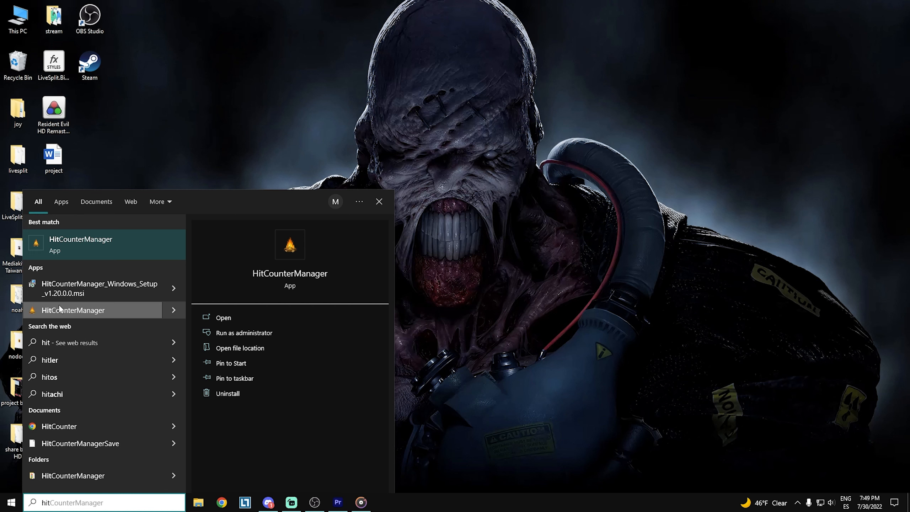
pyautogui.click(504, 272)
# - Launch HitCounterManager from its desktop shortcut and load the Bloodborne (All Bosses) [EN] profile
pyautogui.click(382, 215)
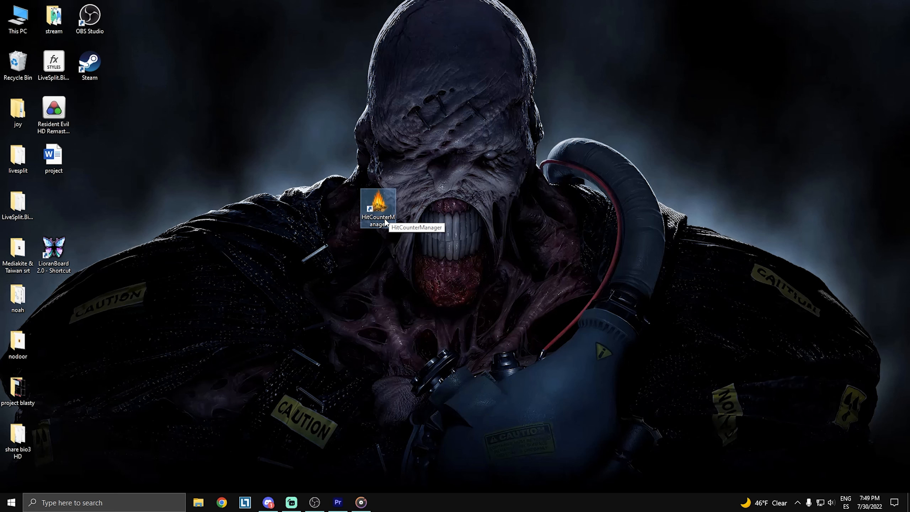
pyautogui.doubleClick(385, 219)
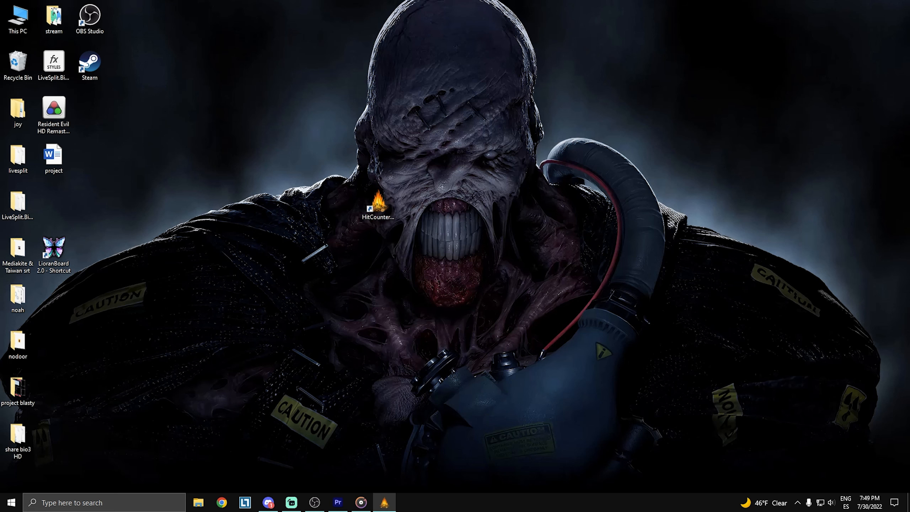
pyautogui.click(408, 176)
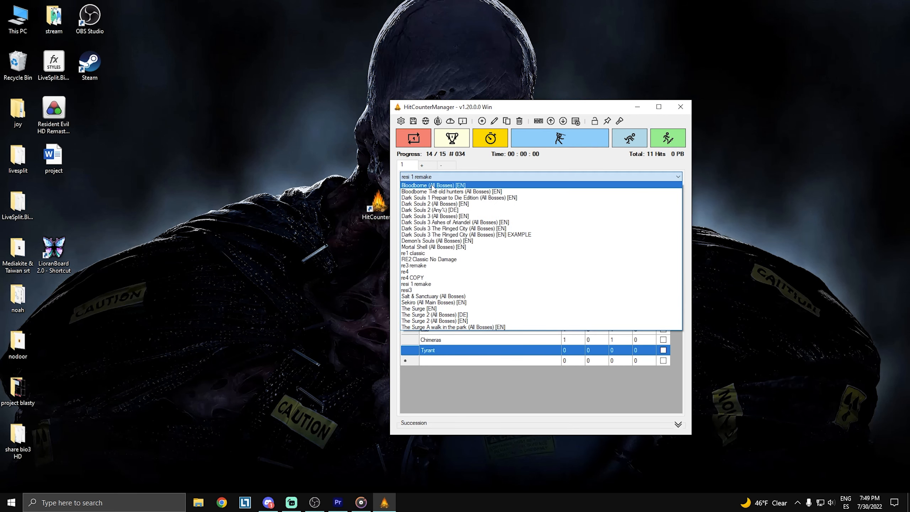
pyautogui.click(440, 190)
# - Switch the hit counter to the Dark Souls 3 (All Bosses) [EN] profile and move its window aside
pyautogui.moveTo(548, 107); pyautogui.dragTo(608, 115)
pyautogui.click(525, 185)
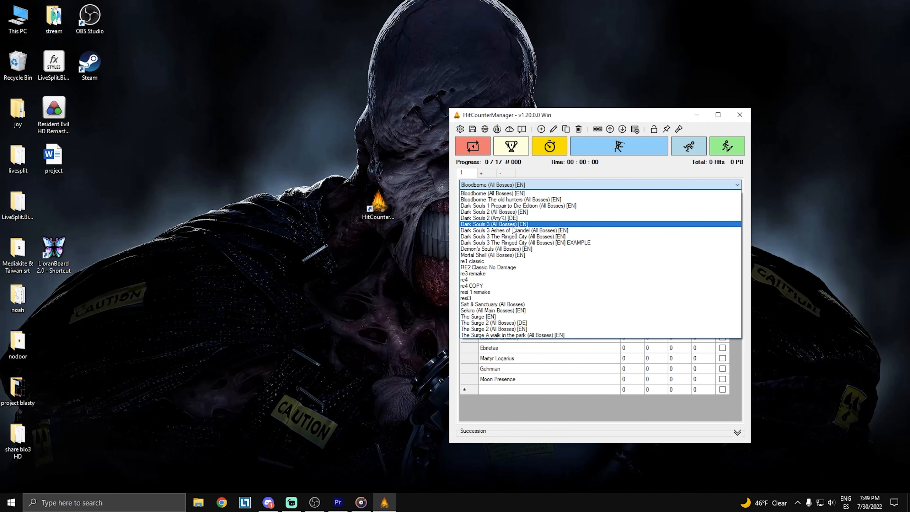
pyautogui.click(498, 224)
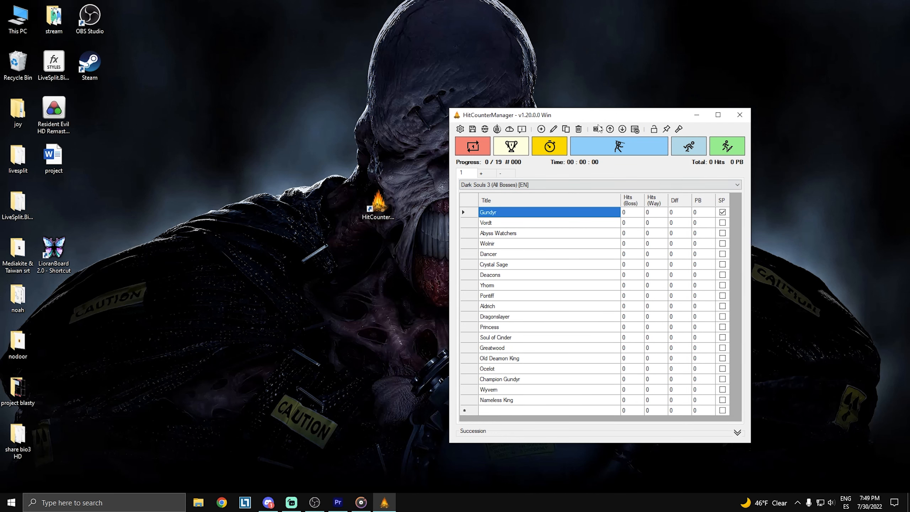
pyautogui.moveTo(557, 114); pyautogui.dragTo(649, 103)
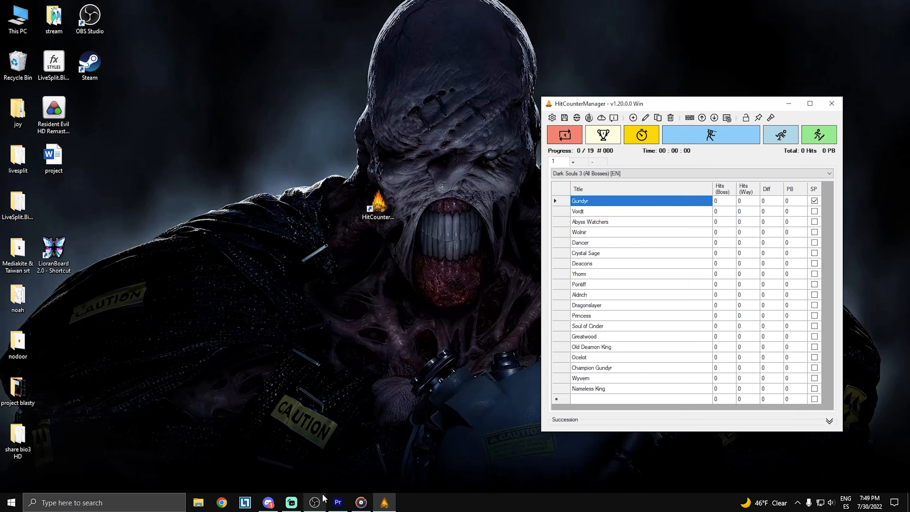
# - Switch to OBS and add a new Browser source named "hc" with its height set to 1000
pyautogui.moveTo(318, 503)
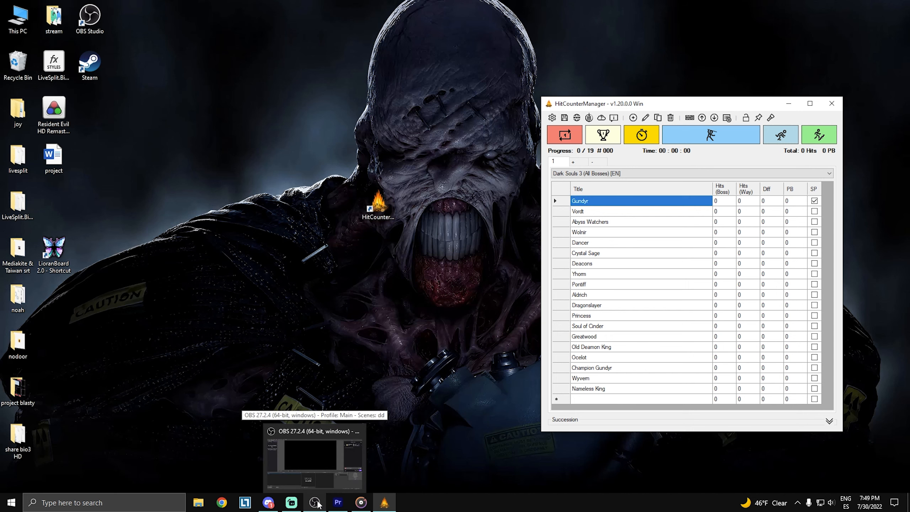
pyautogui.click(315, 503)
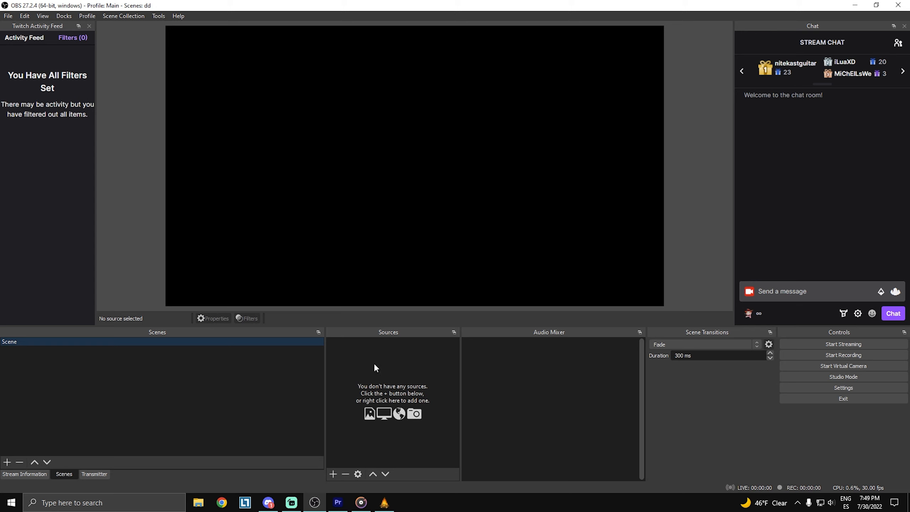
pyautogui.click(333, 474)
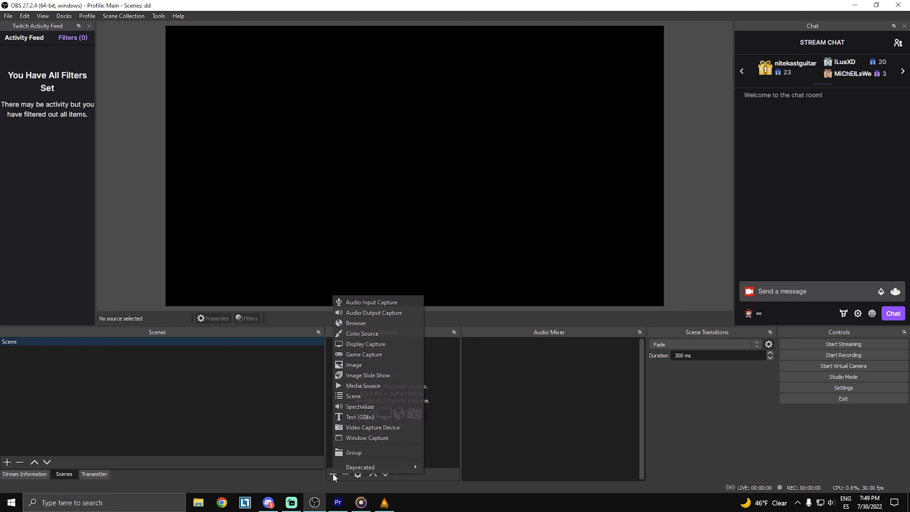
pyautogui.click(386, 324)
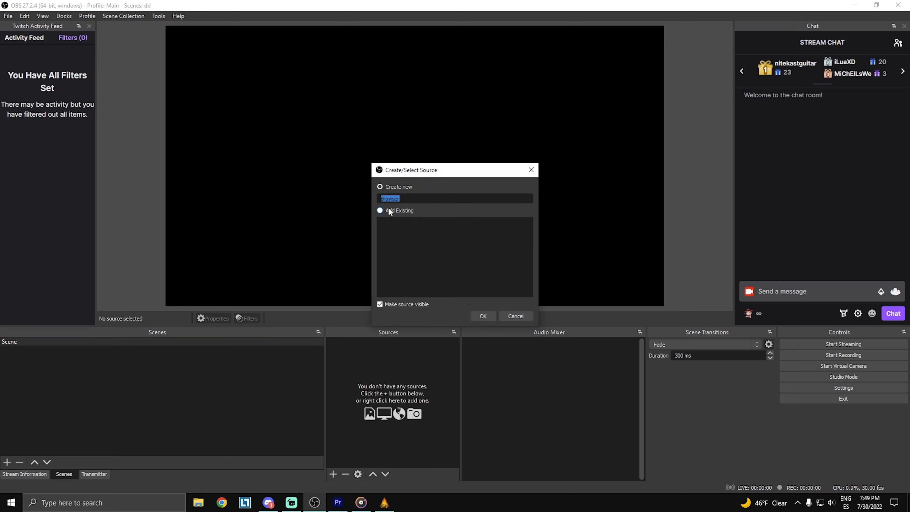
pyautogui.write('hc')
pyautogui.click(476, 316)
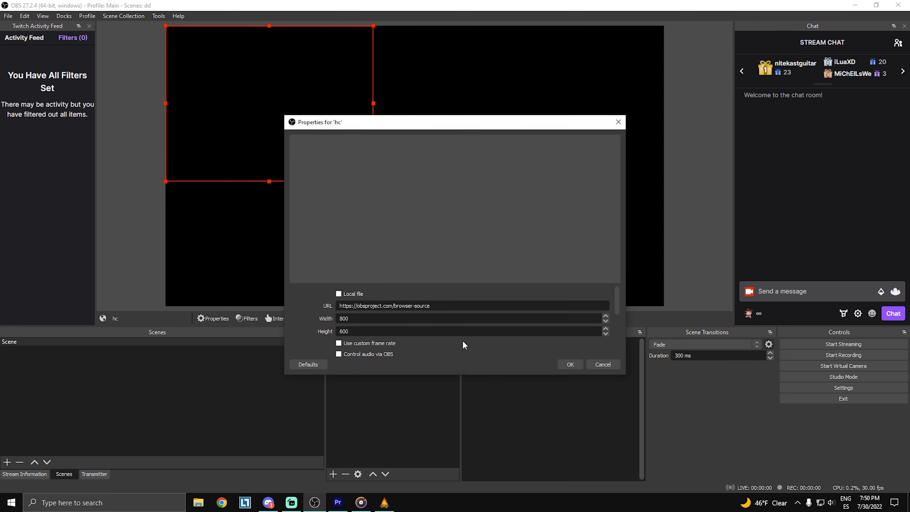
pyautogui.doubleClick(356, 331)
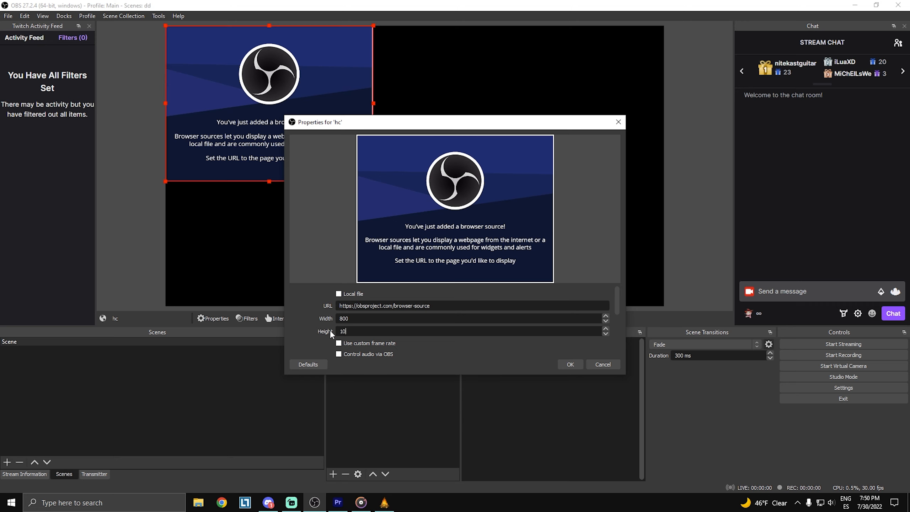
pyautogui.click(570, 365)
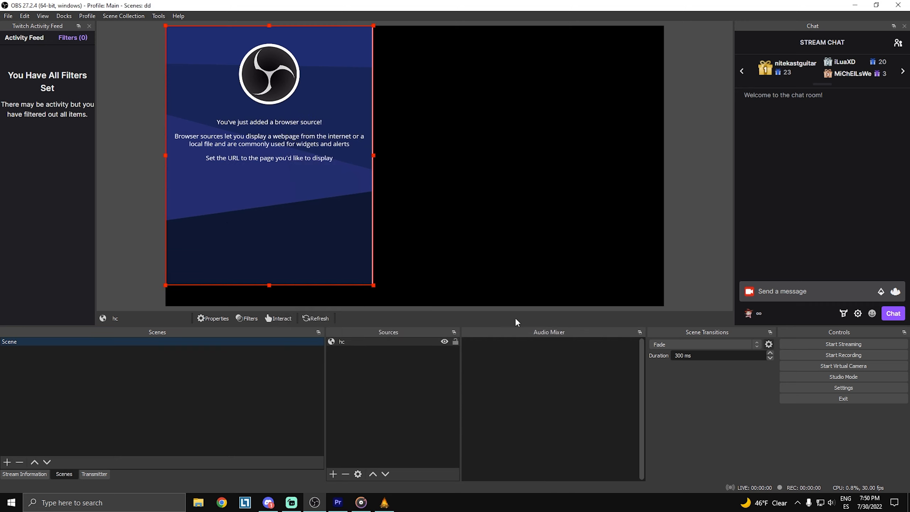
# - Point the hc browser source to the local file HitCounterGui.html in Documents/HitCounterManager/Designs
pyautogui.doubleClick(358, 342)
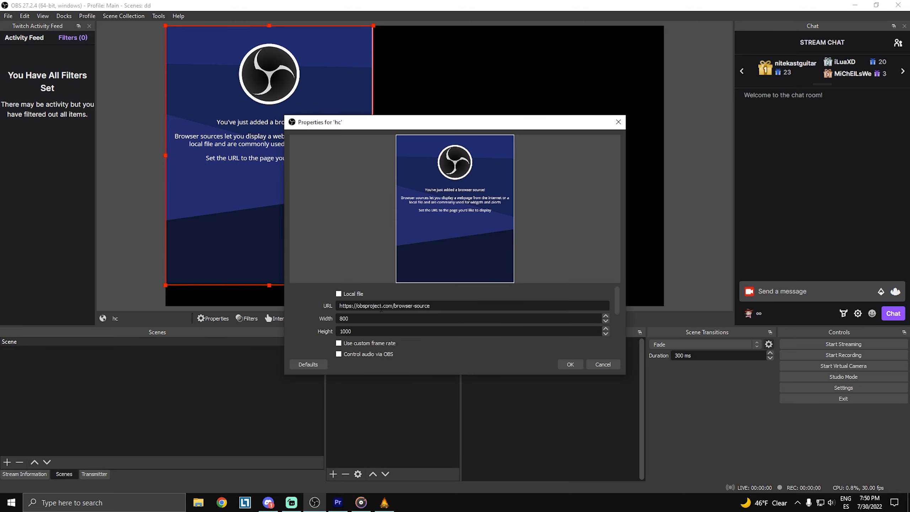
pyautogui.click(339, 295)
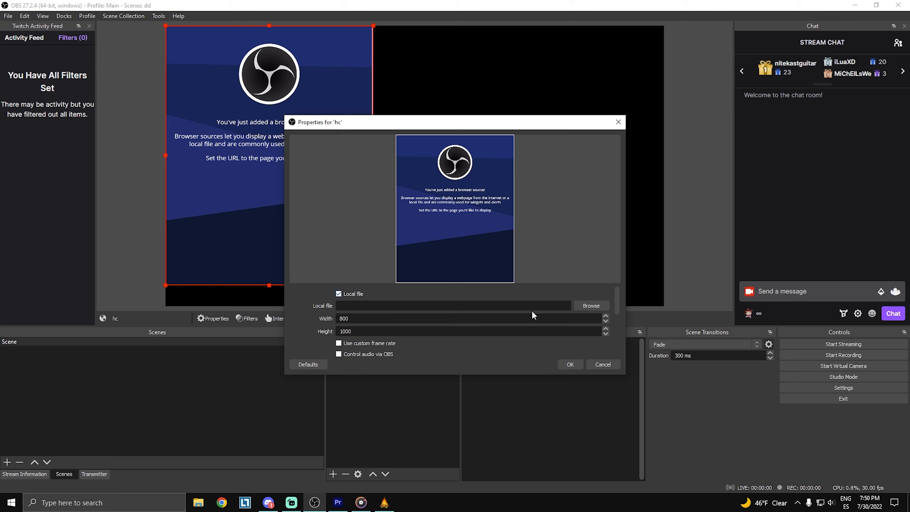
pyautogui.click(582, 304)
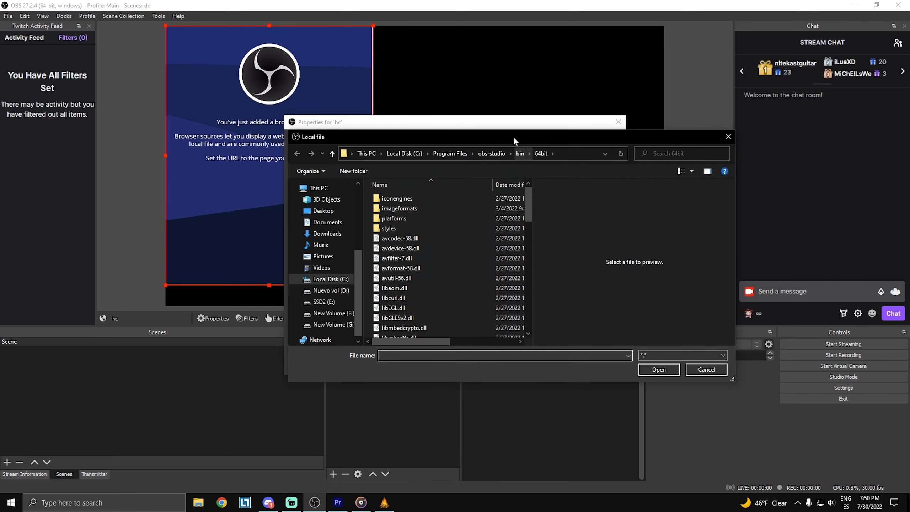
pyautogui.moveTo(512, 135); pyautogui.dragTo(681, 169)
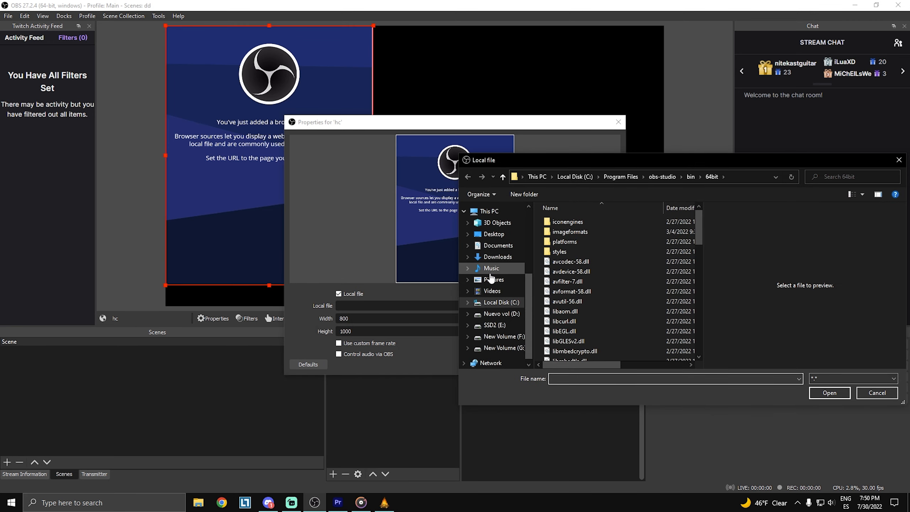
pyautogui.click(498, 245)
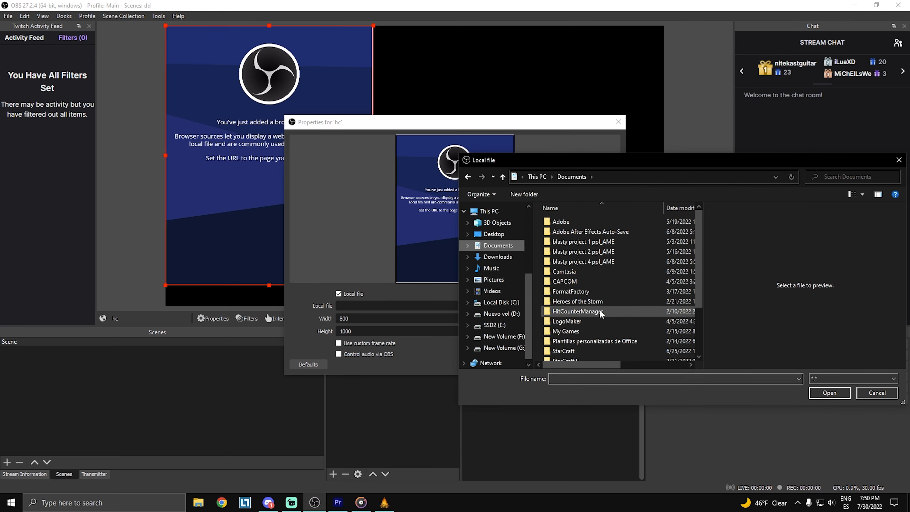
pyautogui.doubleClick(580, 312)
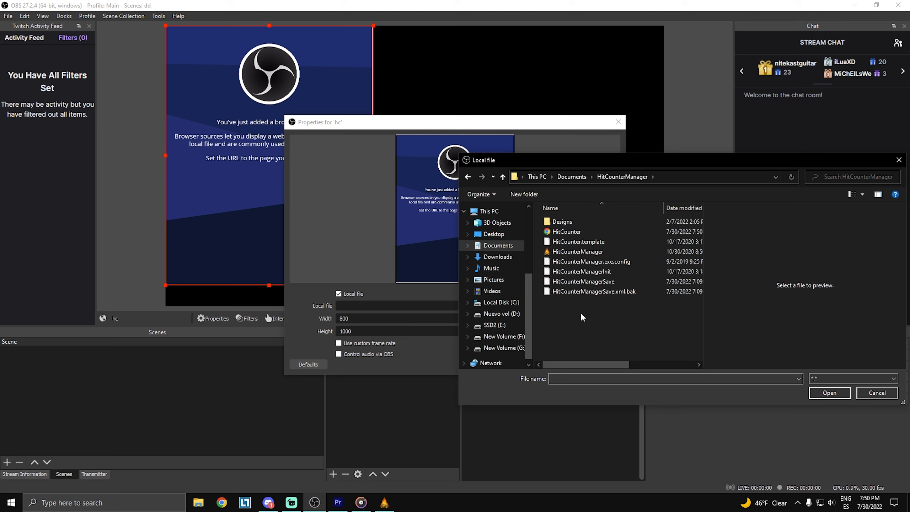
pyautogui.doubleClick(580, 222)
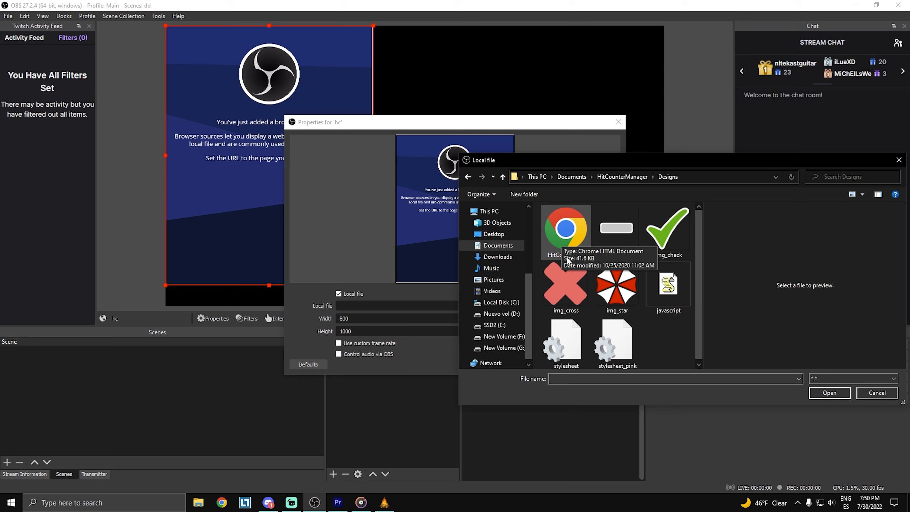
pyautogui.doubleClick(566, 226)
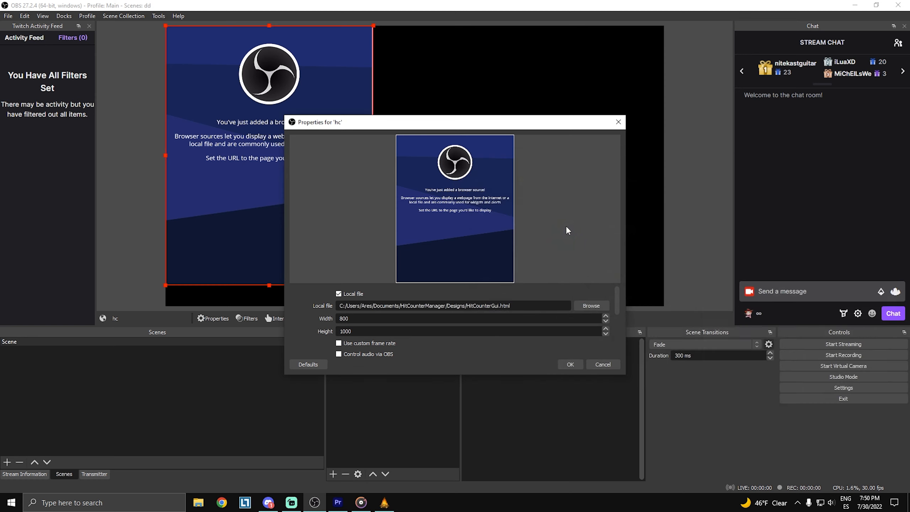
pyautogui.click(565, 365)
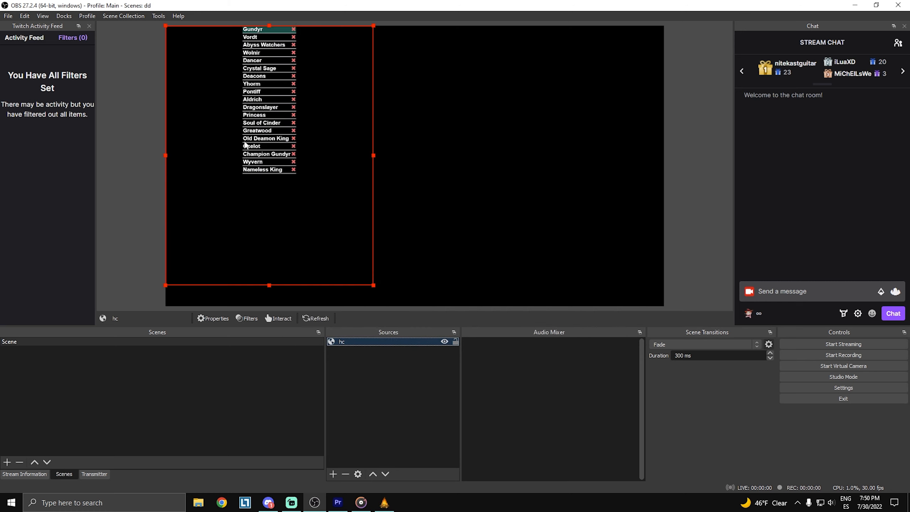
pyautogui.click(406, 133)
pyautogui.click(314, 130)
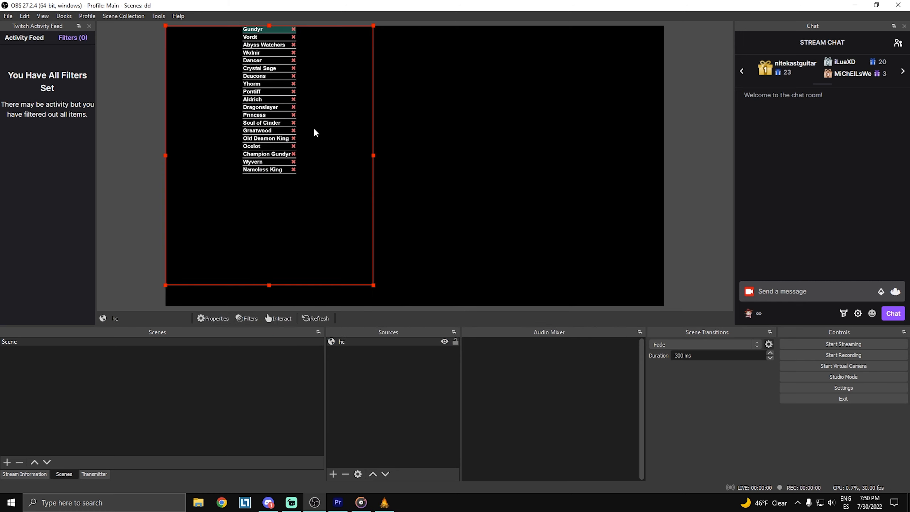
# - In HitCounterManager's behavior settings, choose Split counter and show the current time, progress bar, run number and headline
pyautogui.click(384, 502)
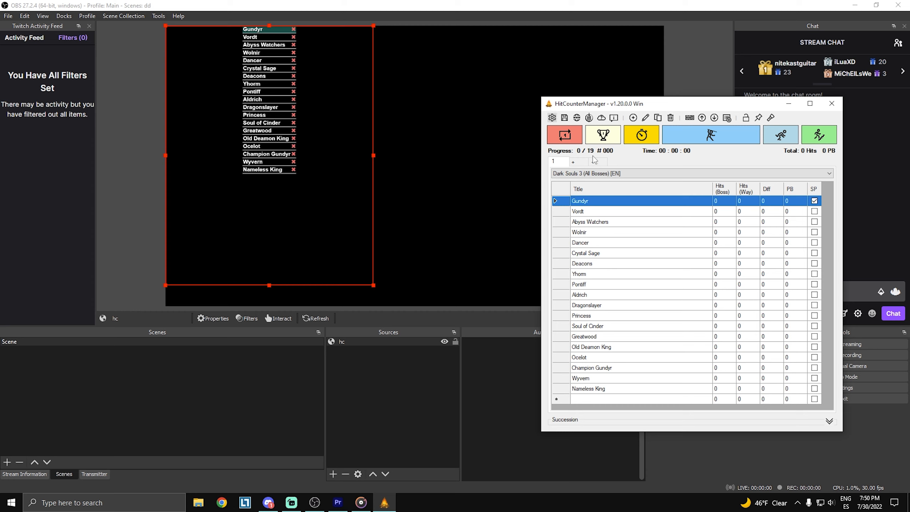
pyautogui.click(552, 118)
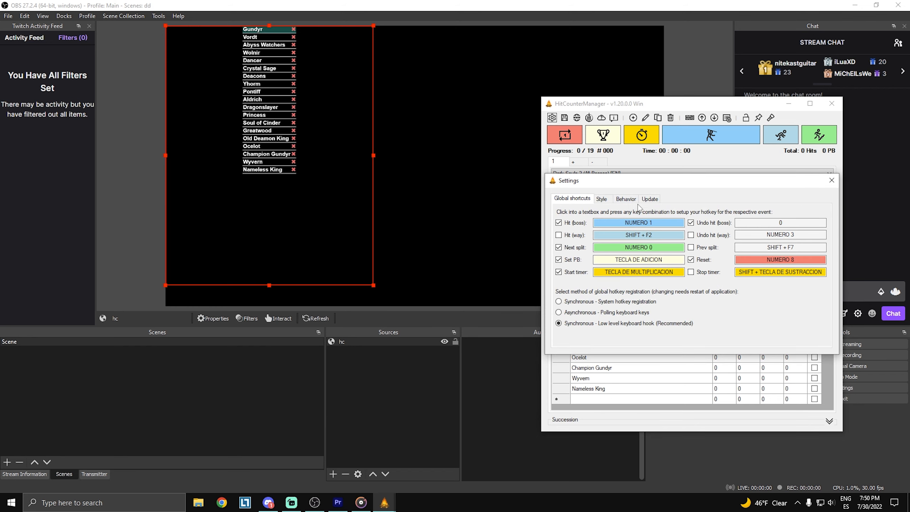
pyautogui.click(627, 199)
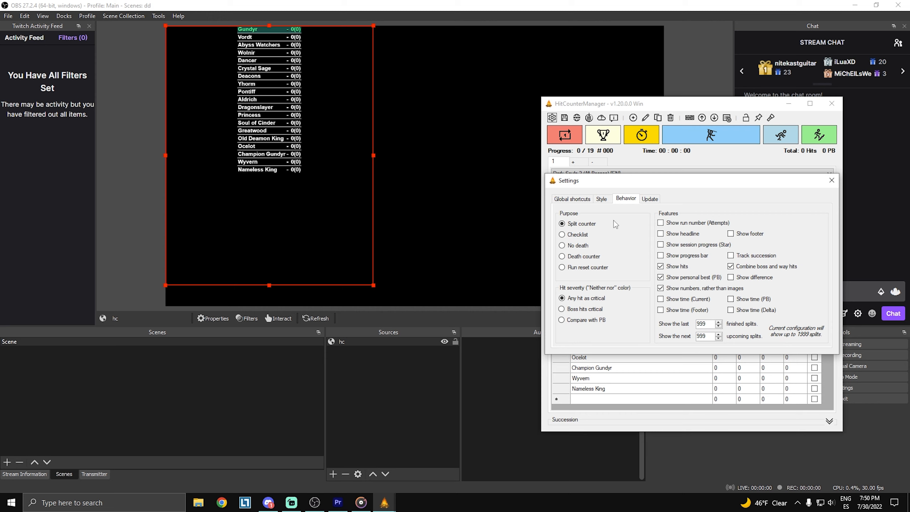
pyautogui.click(708, 302)
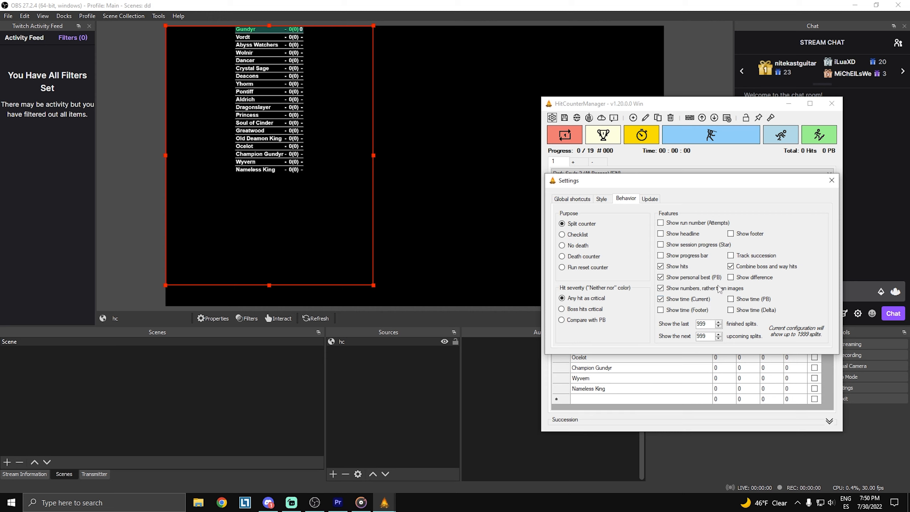
pyautogui.click(694, 260)
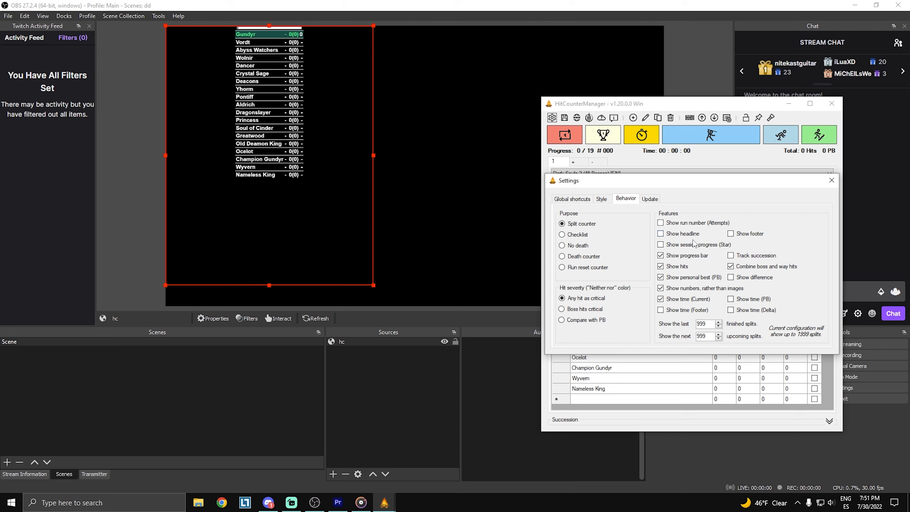
pyautogui.click(698, 224)
pyautogui.click(691, 237)
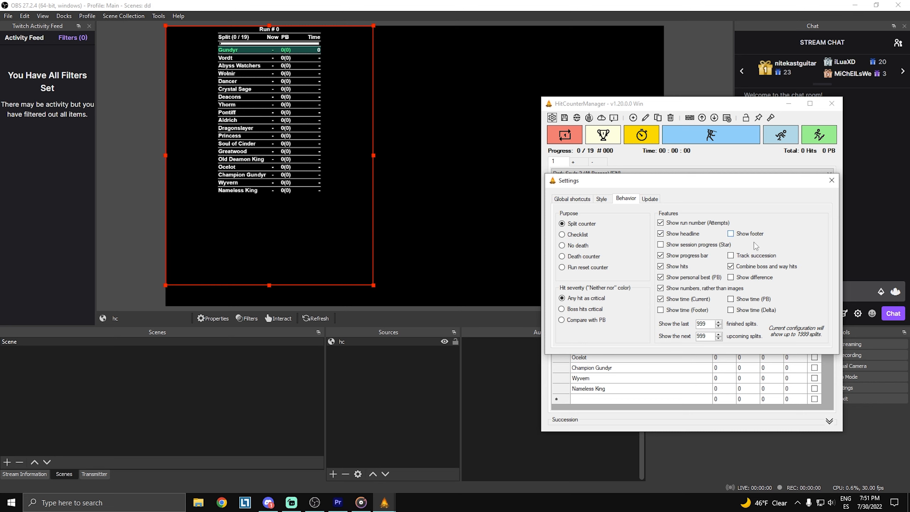
pyautogui.click(831, 181)
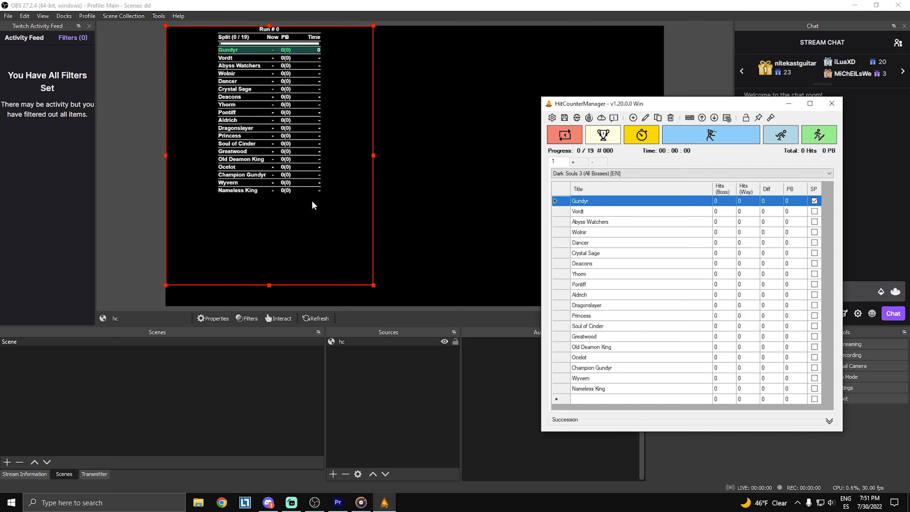
# - Switch to OBS, enlarge the hc source beyond the canvas's lower edge, and move it toward the canvas centre
pyautogui.click(349, 152)
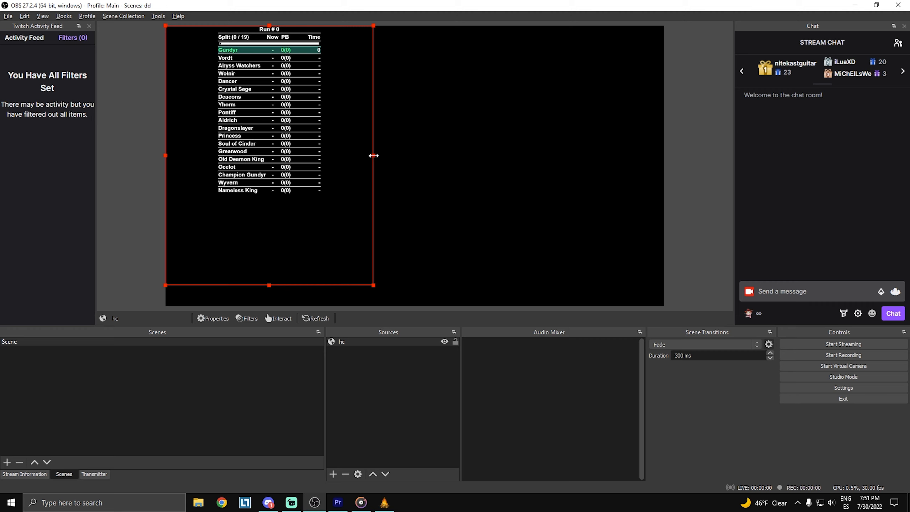
pyautogui.moveTo(374, 285); pyautogui.dragTo(460, 320)
pyautogui.moveTo(406, 189); pyautogui.dragTo(472, 191)
pyautogui.click(572, 201)
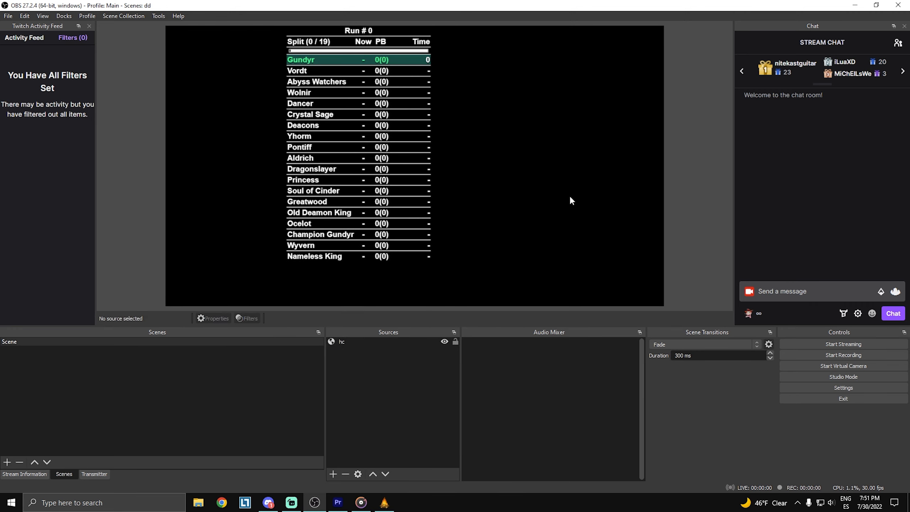
# - Return to HitCounterManager's behavior settings and hide the current time and the run number, keeping personal best shown
pyautogui.hotkey('alt', 'Tab')
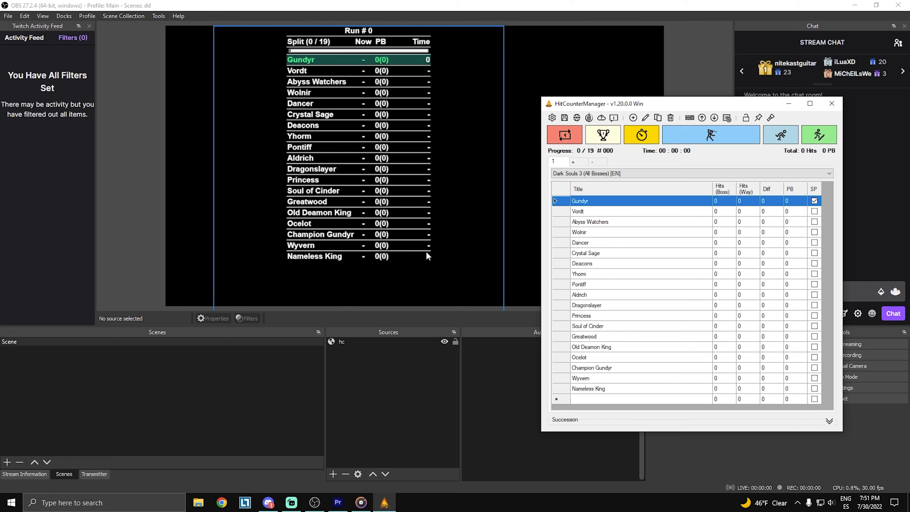
pyautogui.click(552, 118)
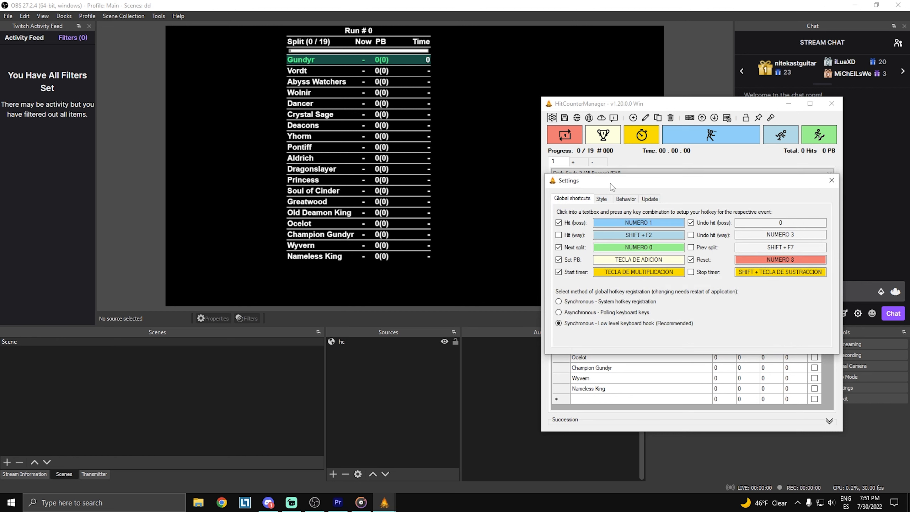
pyautogui.moveTo(611, 178); pyautogui.dragTo(593, 164)
pyautogui.click(608, 195)
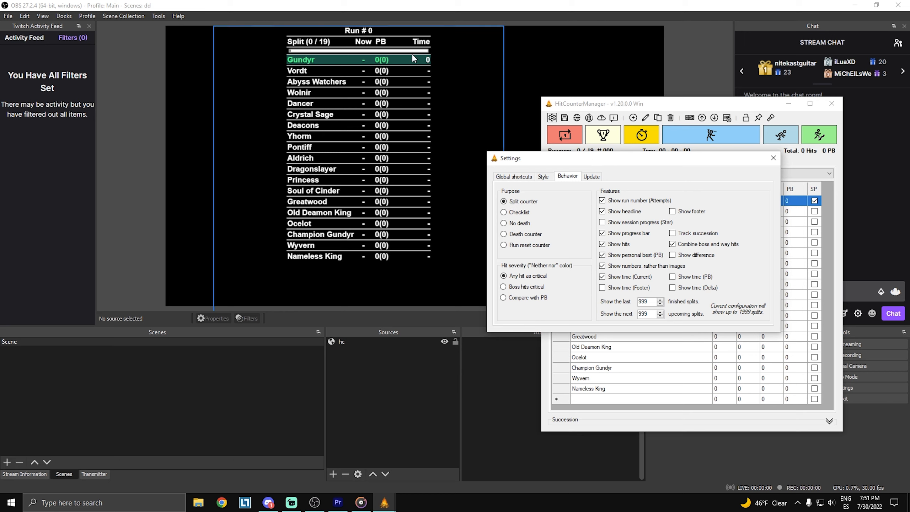
pyautogui.click(602, 277)
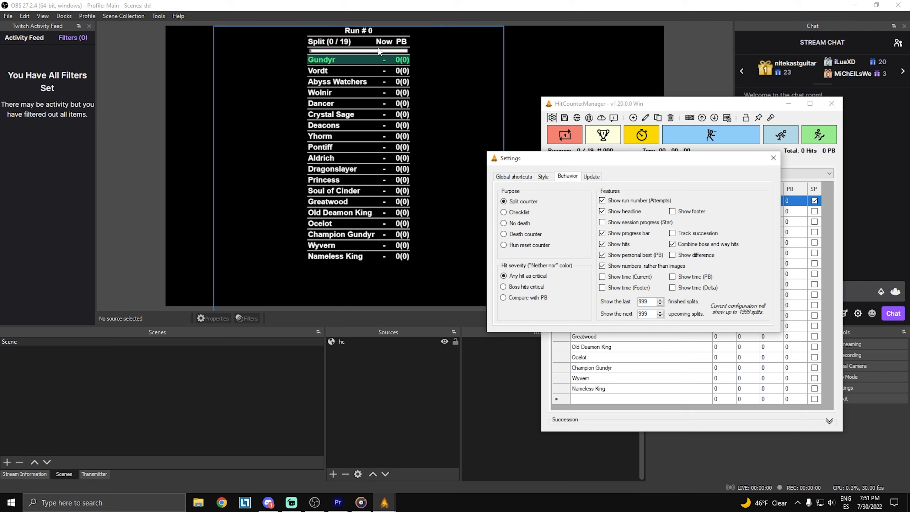
pyautogui.click(630, 202)
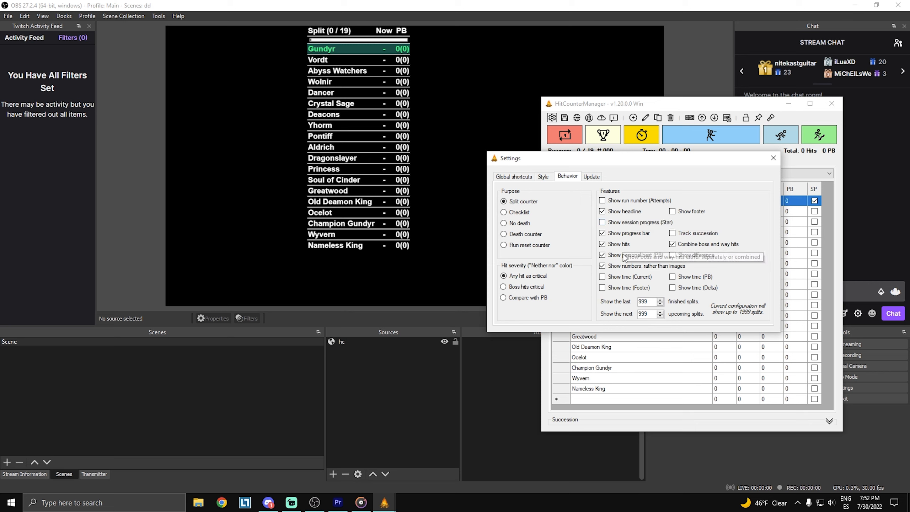
pyautogui.click(656, 257)
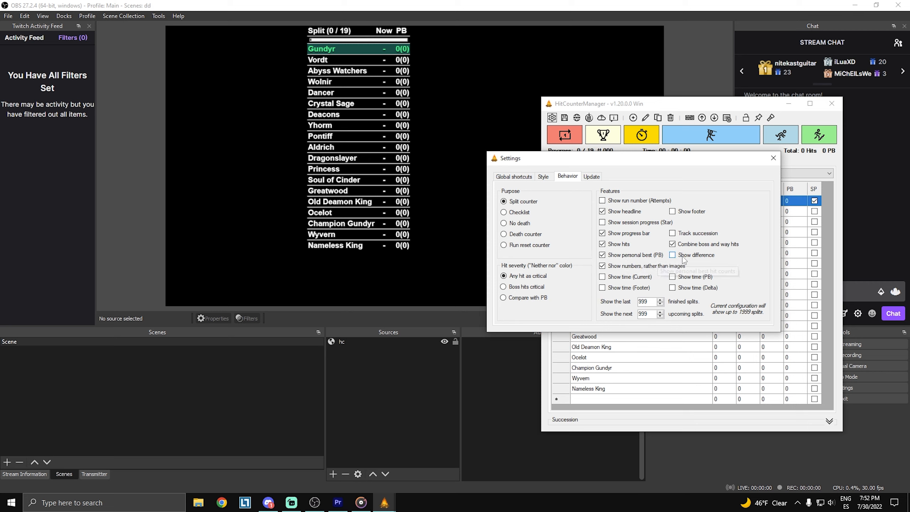
pyautogui.click(633, 258)
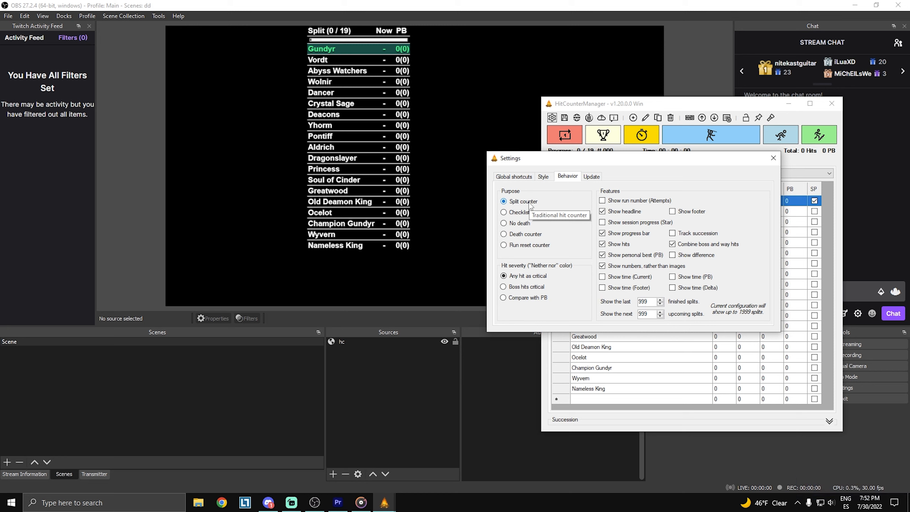
# - Preview the Checklist, No death, Death counter and Run reset counter purposes and the image display, returning to Split counter with numbers
pyautogui.click(529, 211)
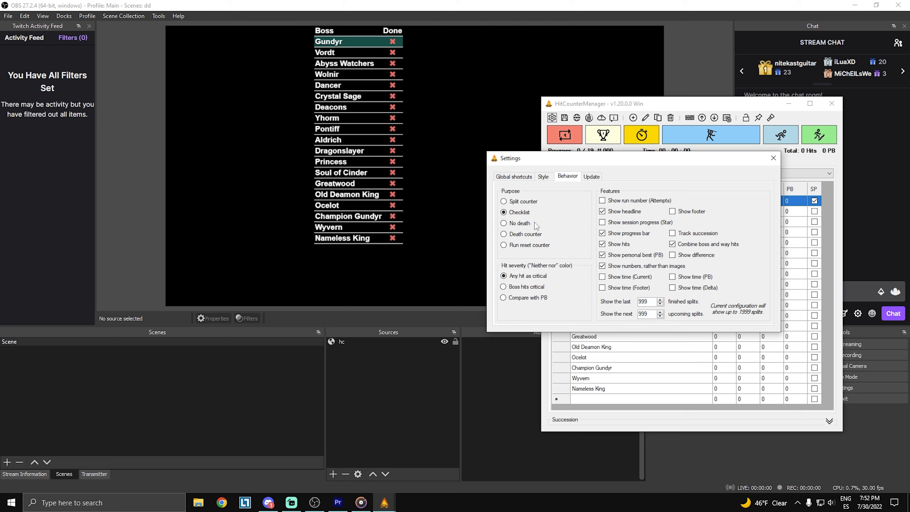
pyautogui.click(527, 227)
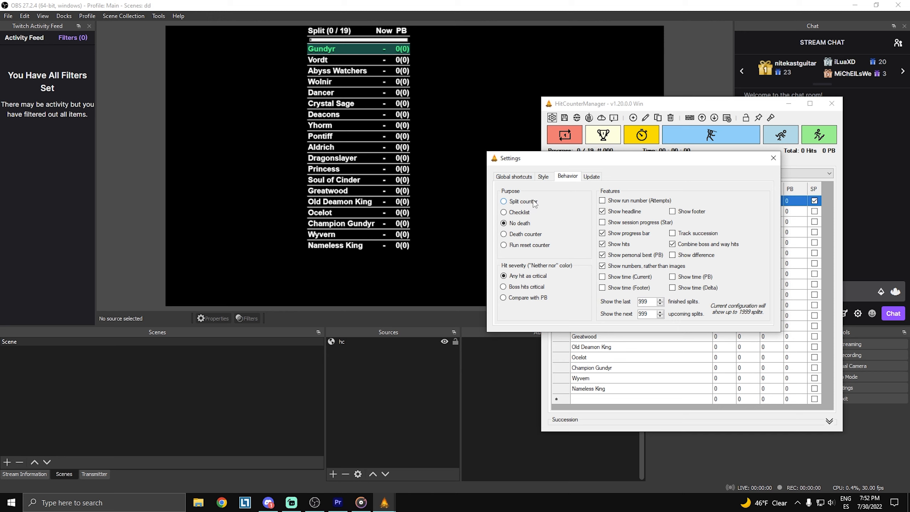
pyautogui.click(531, 236)
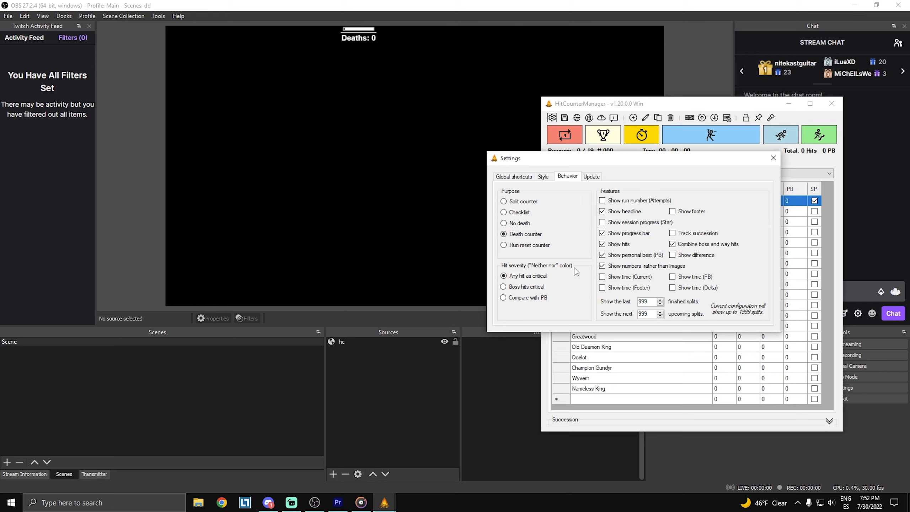
pyautogui.click(531, 251)
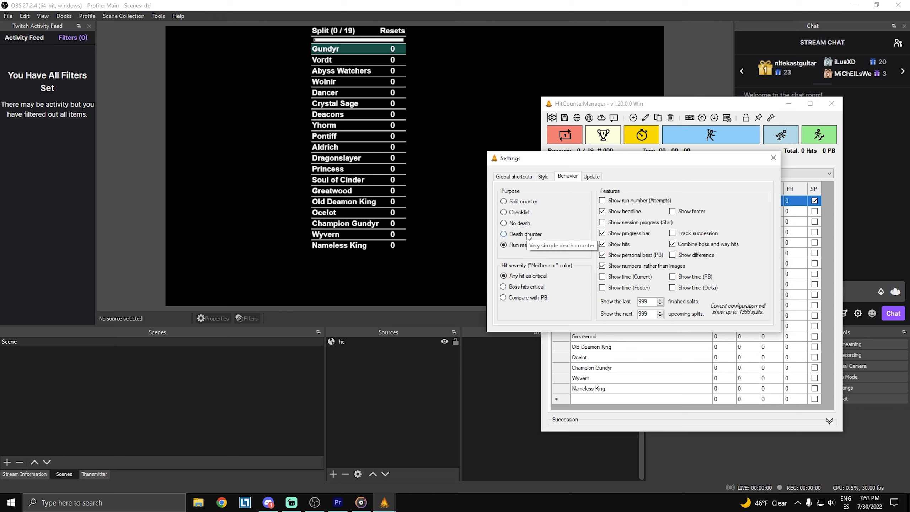
pyautogui.click(525, 204)
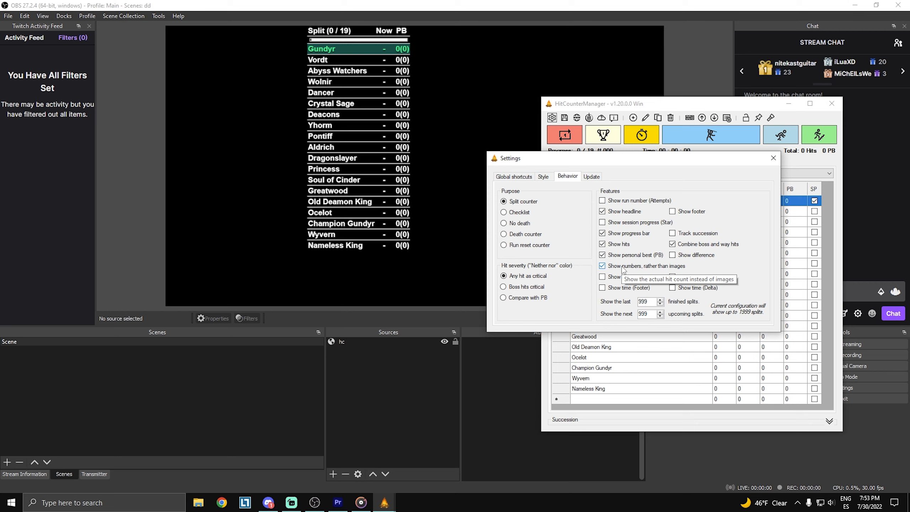
pyautogui.click(622, 267)
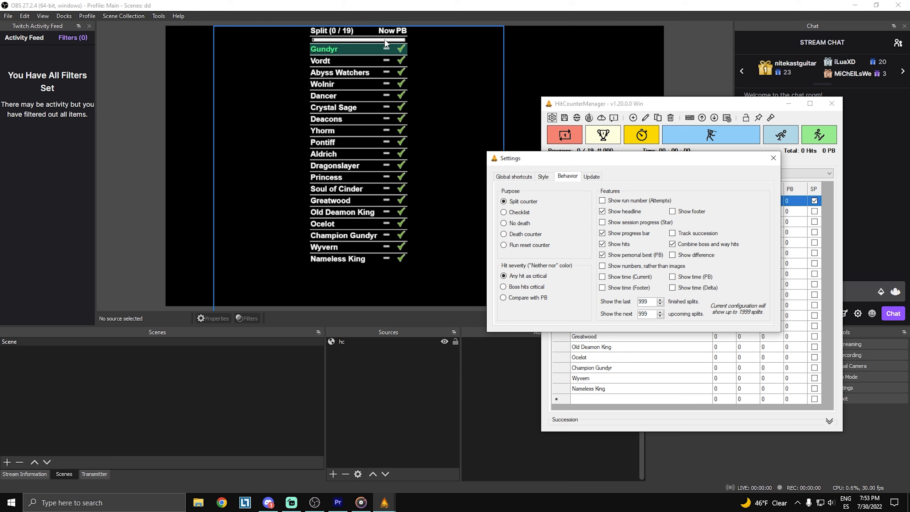
pyautogui.click(602, 265)
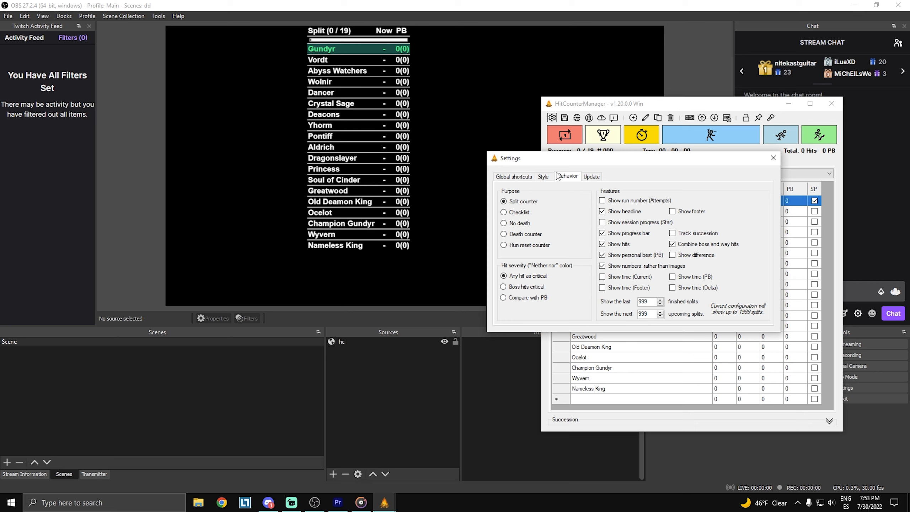
# - Review the hotkeys assigned in HitCounterManager's global shortcuts and close the settings
pyautogui.click(514, 177)
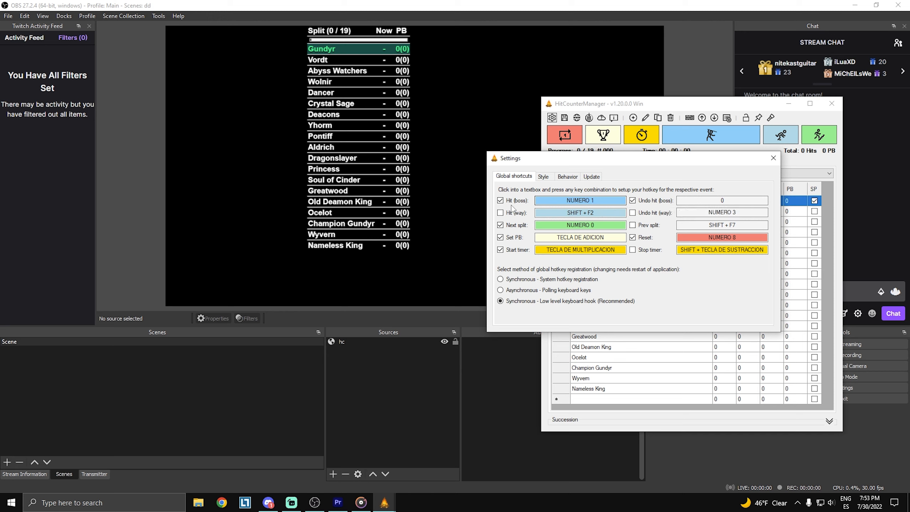
pyautogui.click(604, 201)
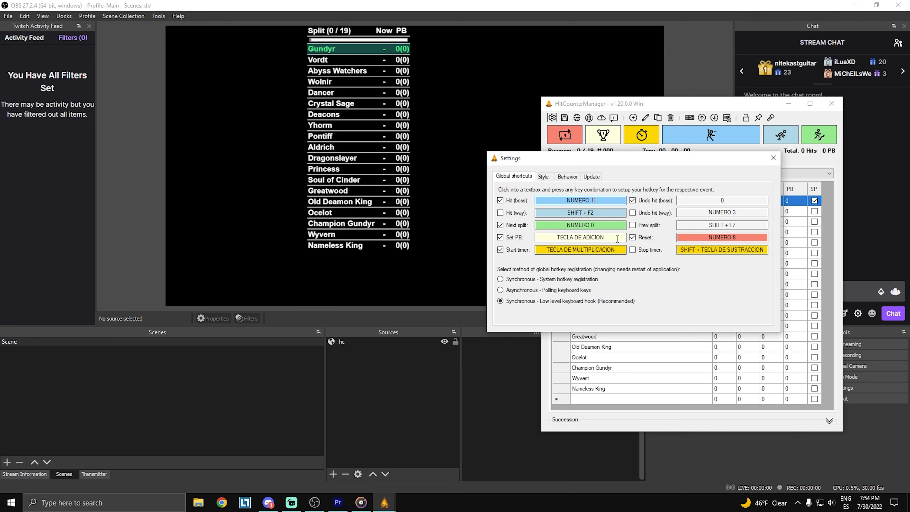
pyautogui.click(773, 158)
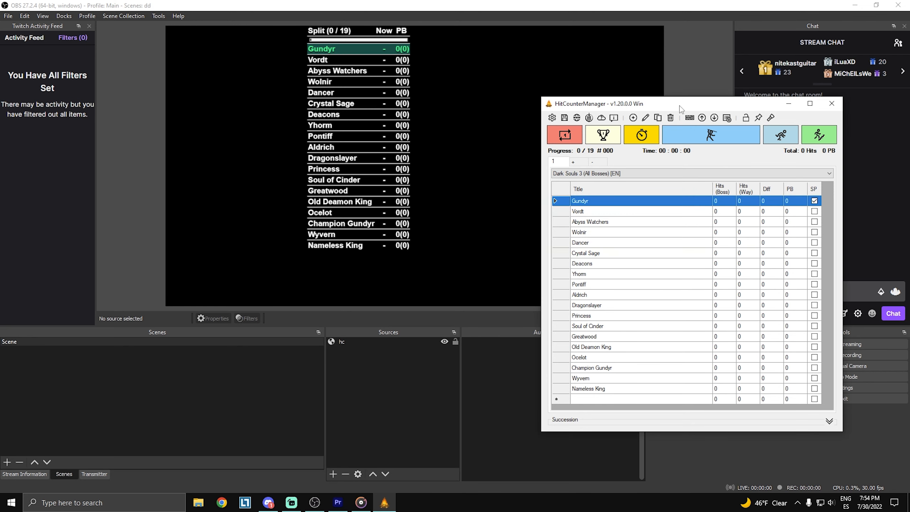
# - Switch to OBS and test the hotkeys by recording two hits on Gundyr and advancing three splits to Wolnir
pyautogui.click(651, 74)
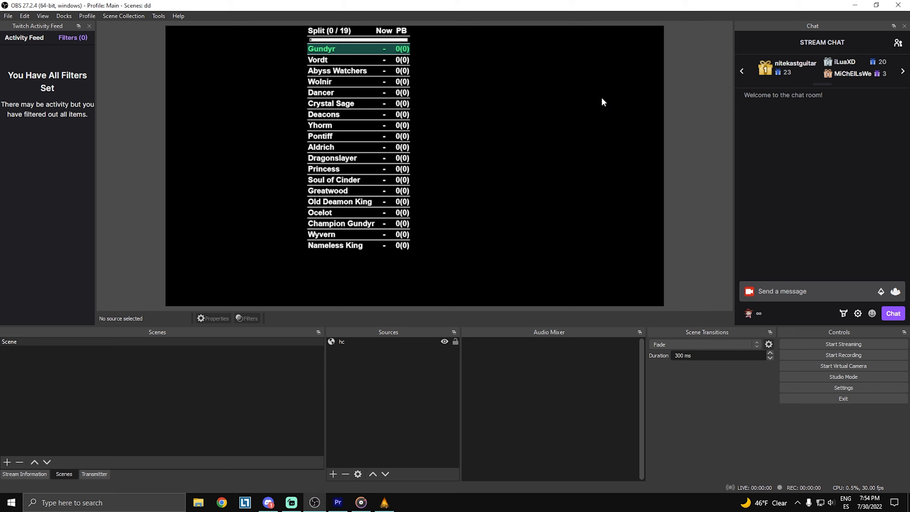
pyautogui.hotkey('shift', 'F7')
pyautogui.hotkey('shift', 'F8')
pyautogui.hotkey('shift', 'F8')
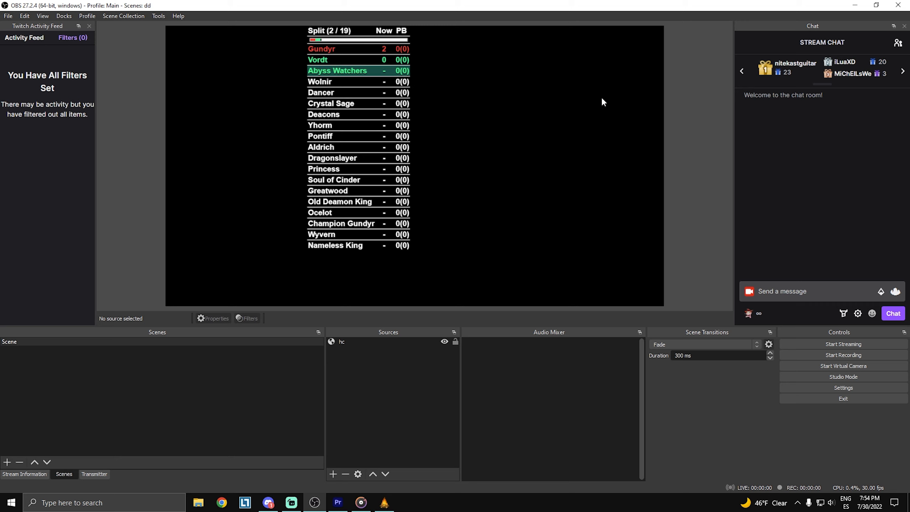
pyautogui.hotkey('shift', 'F8')
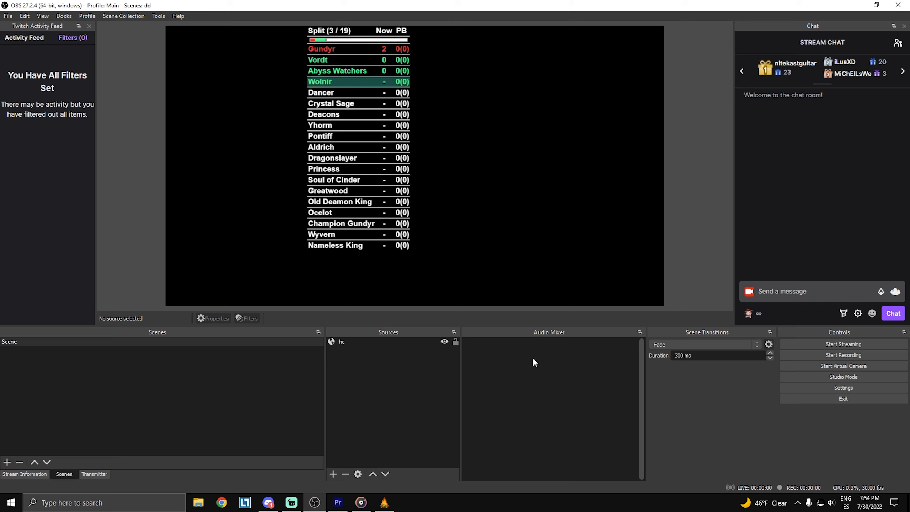
# - Bring HitCounterManager back to the front, reposition its window beside the counter preview and open its settings
pyautogui.click(368, 505)
pyautogui.click(367, 504)
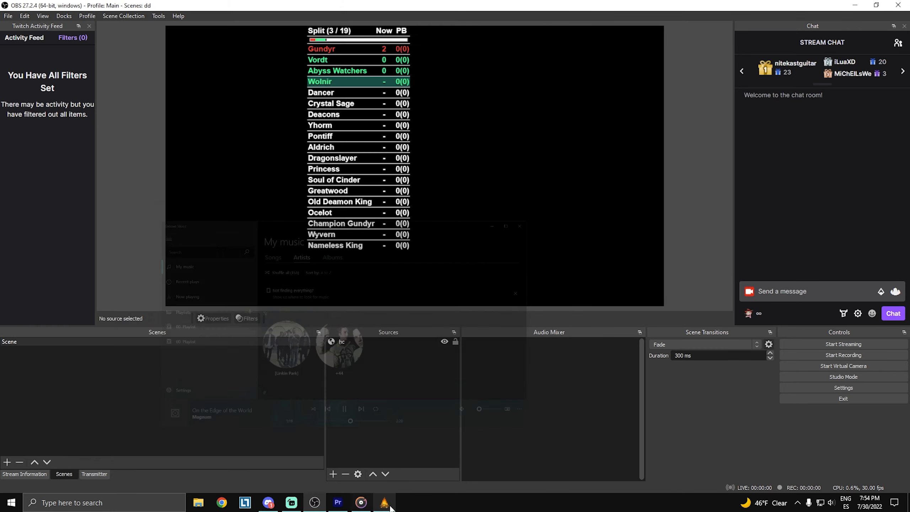
pyautogui.click(389, 507)
pyautogui.moveTo(695, 96); pyautogui.dragTo(673, 101)
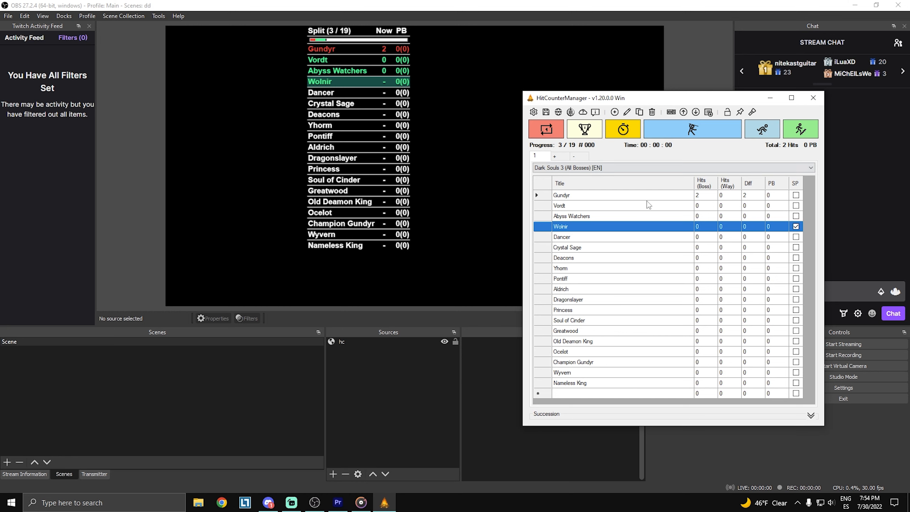
pyautogui.moveTo(565, 103); pyautogui.dragTo(562, 75)
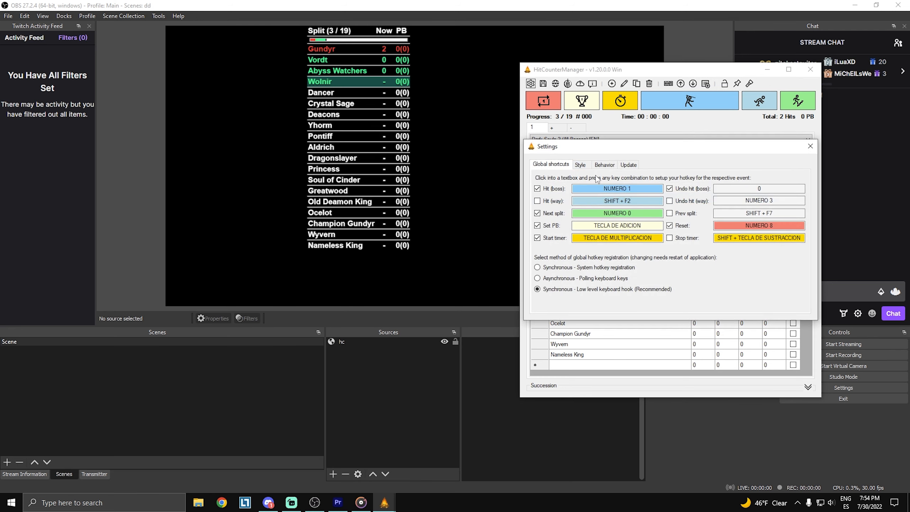
# - Look through the Style, Behavior, Update and Global shortcuts settings, close them and minimize HitCounterManager
pyautogui.click(603, 166)
pyautogui.click(581, 166)
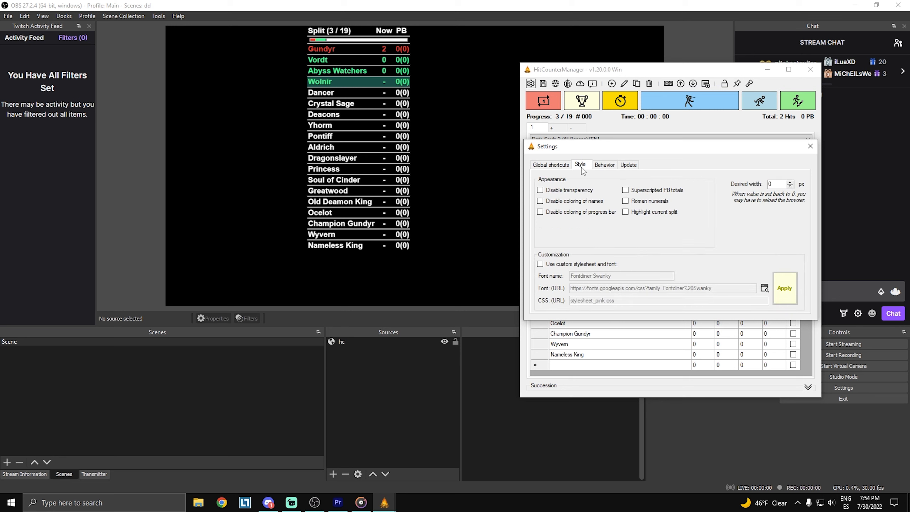
pyautogui.click(555, 165)
pyautogui.click(603, 165)
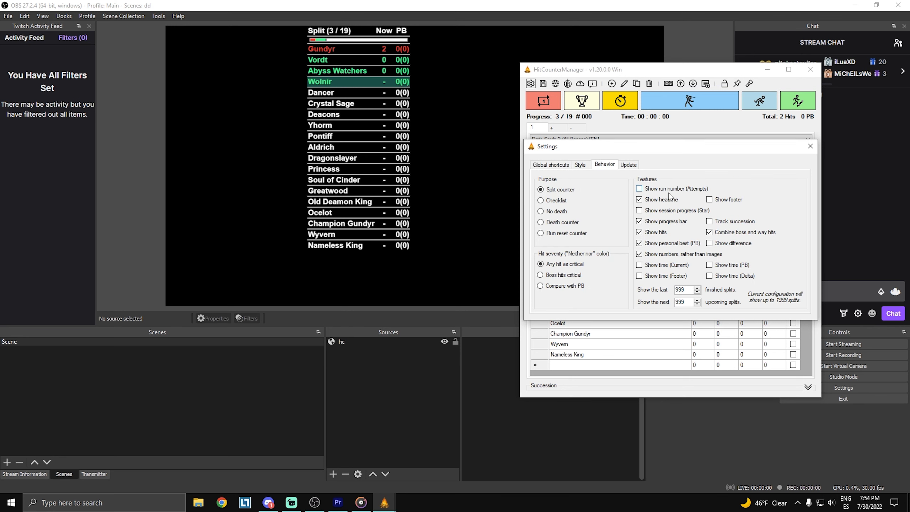
pyautogui.click(628, 165)
pyautogui.click(551, 165)
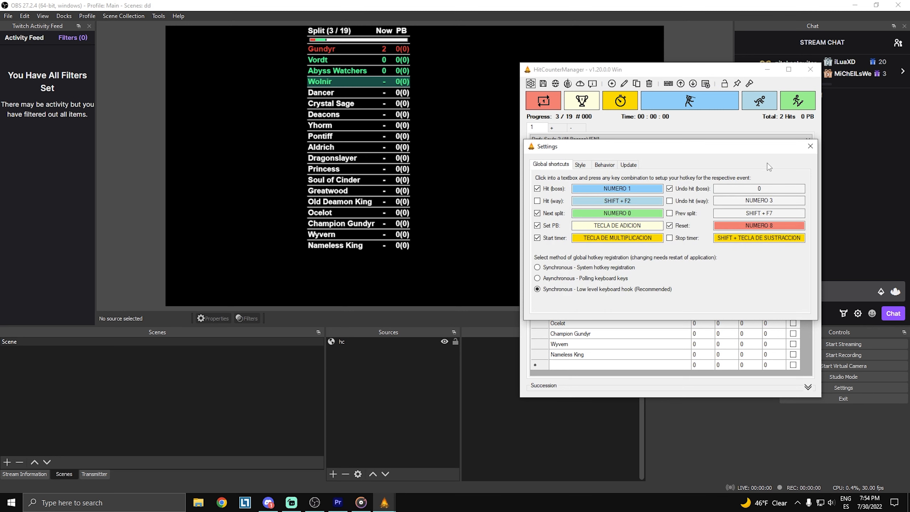
pyautogui.click(809, 147)
pyautogui.click(767, 69)
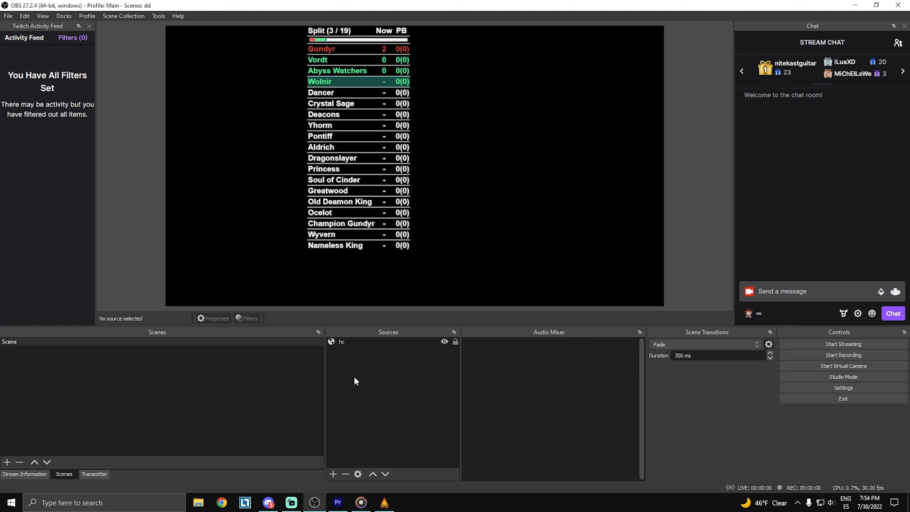
# - Review the hc browser source's properties down to the refresh and page permission options, accept them and deselect the source
pyautogui.doubleClick(354, 345)
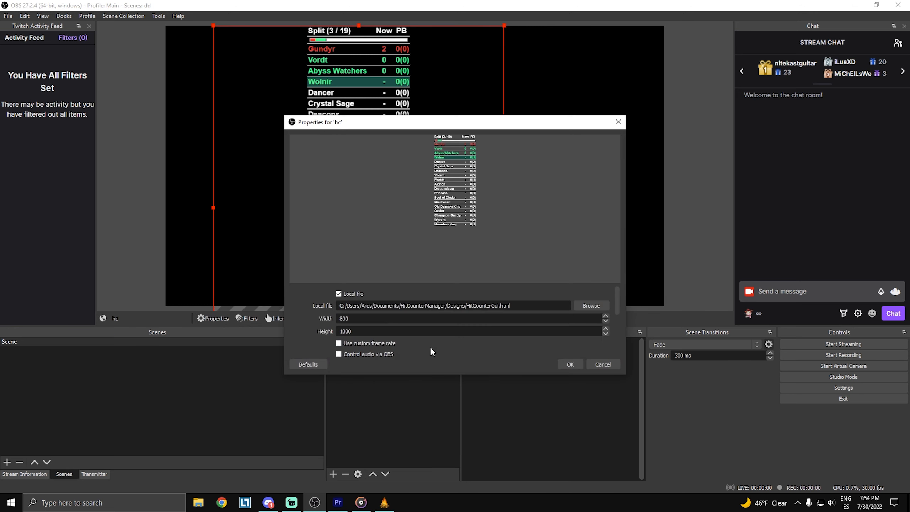
pyautogui.scroll(-2, 417, 344)
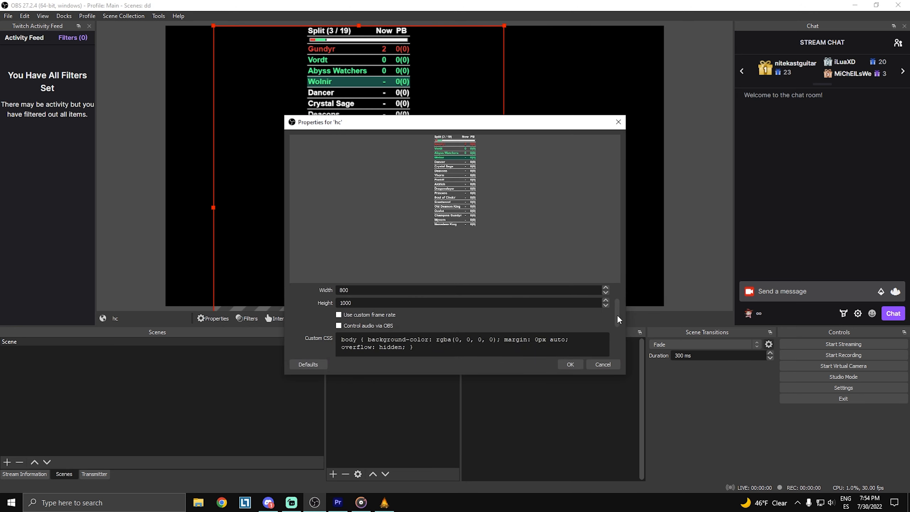
pyautogui.moveTo(617, 314); pyautogui.dragTo(620, 342)
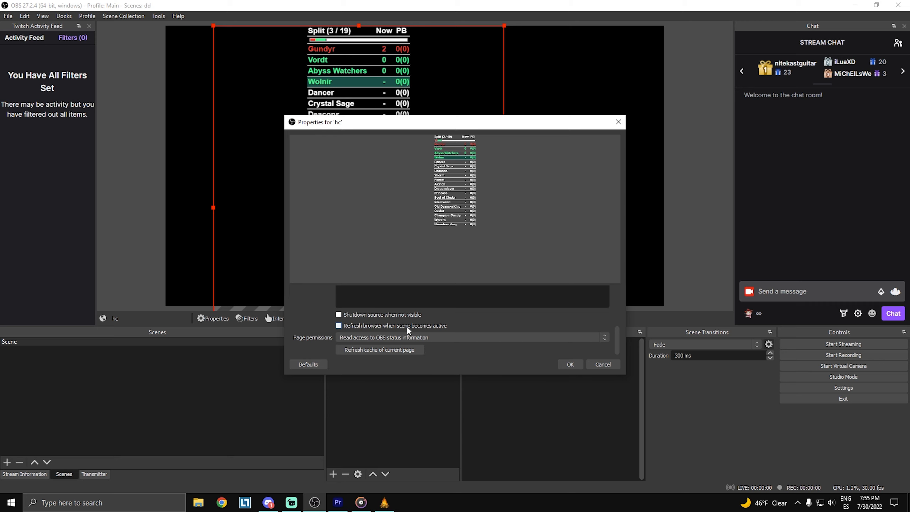
pyautogui.click(570, 364)
pyautogui.click(657, 202)
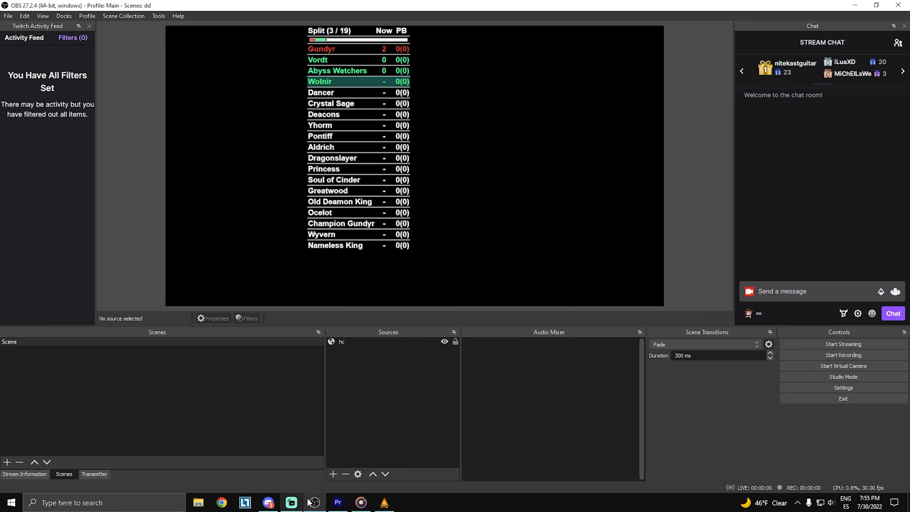
# - In File Explorer, open the Designs folder inside Documents' HitCounterManager folder and select the stylesheet file
pyautogui.click(199, 504)
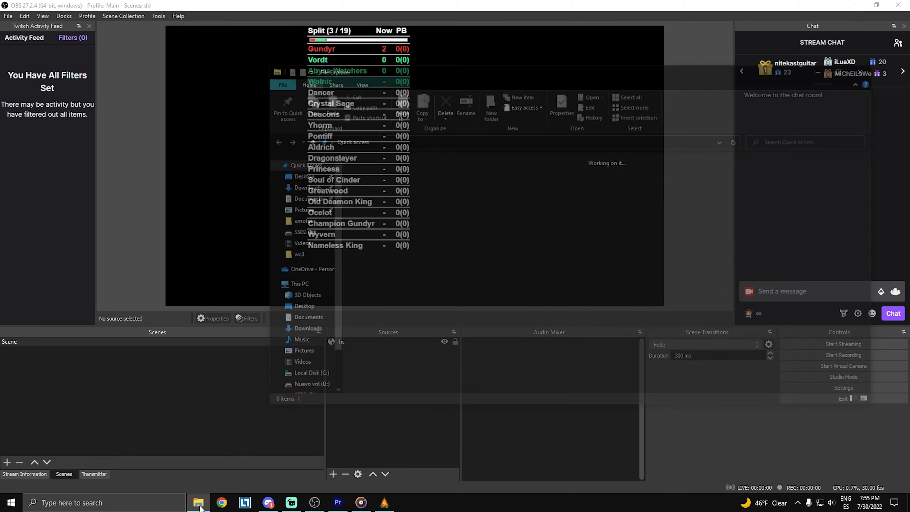
pyautogui.click(315, 320)
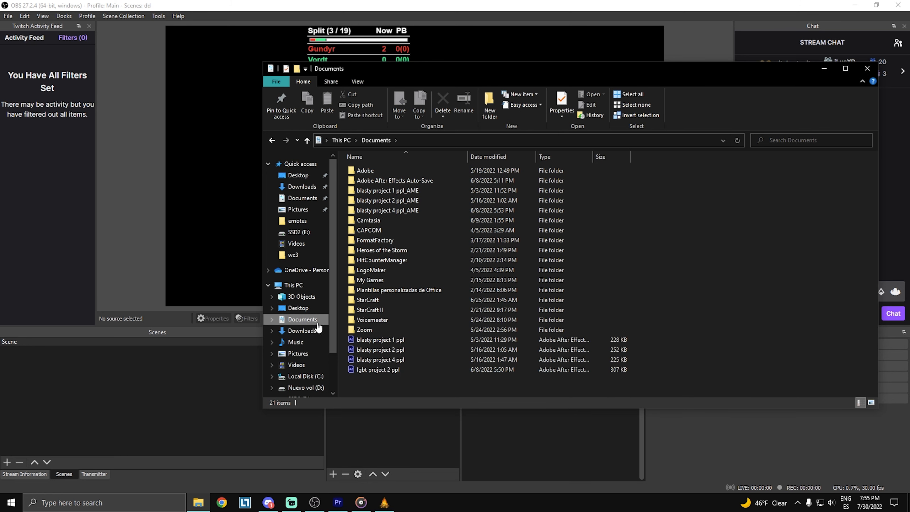
pyautogui.doubleClick(389, 260)
pyautogui.moveTo(477, 72); pyautogui.dragTo(628, 118)
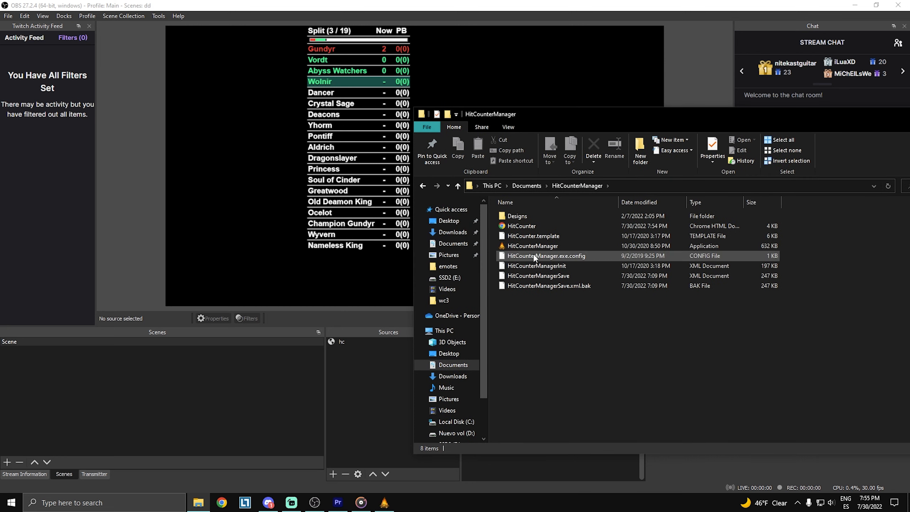
pyautogui.doubleClick(522, 216)
pyautogui.click(514, 278)
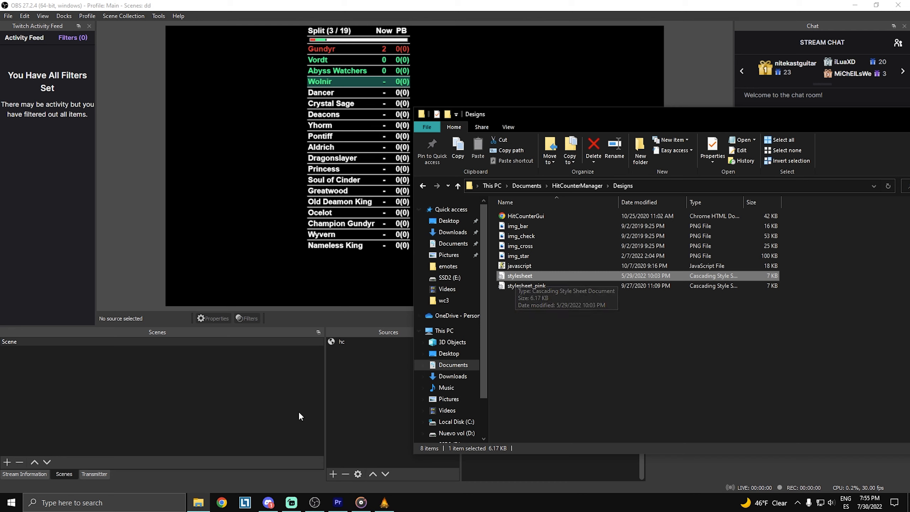
# - Launch Notepad and open the stylesheet file from the Designs folder in it
pyautogui.click(139, 503)
pyautogui.write('notepad')
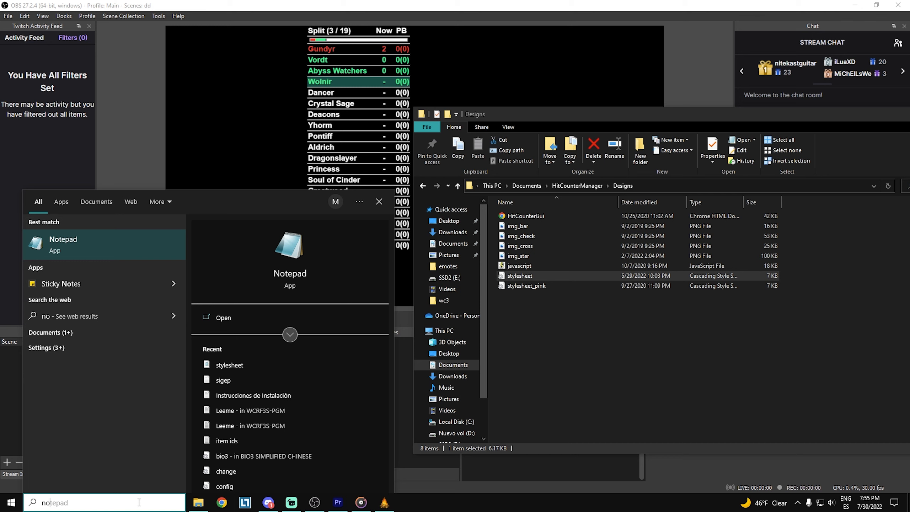
pyautogui.click(89, 245)
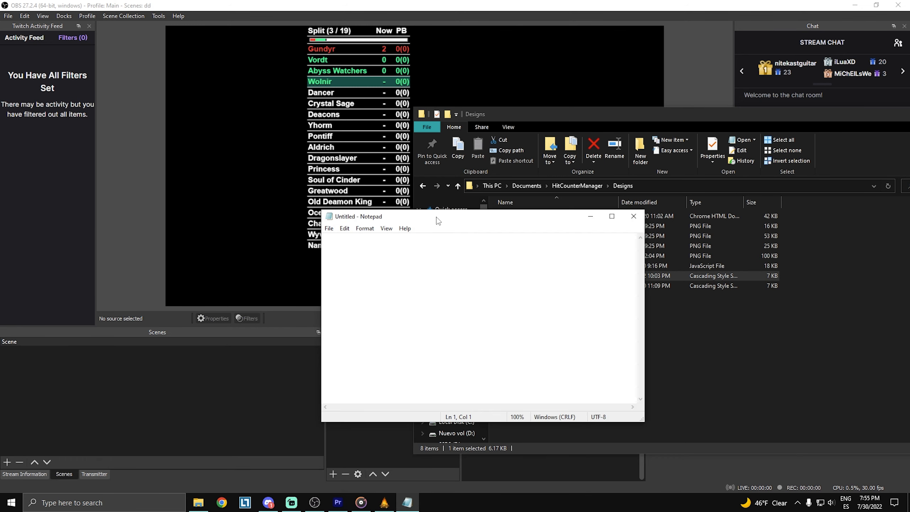
pyautogui.moveTo(394, 216); pyautogui.dragTo(163, 197)
pyautogui.moveTo(524, 277); pyautogui.dragTo(269, 279)
# - Close the Designs folder window and enlarge the Notepad window showing the stylesheet
pyautogui.moveTo(824, 115); pyautogui.dragTo(713, 127)
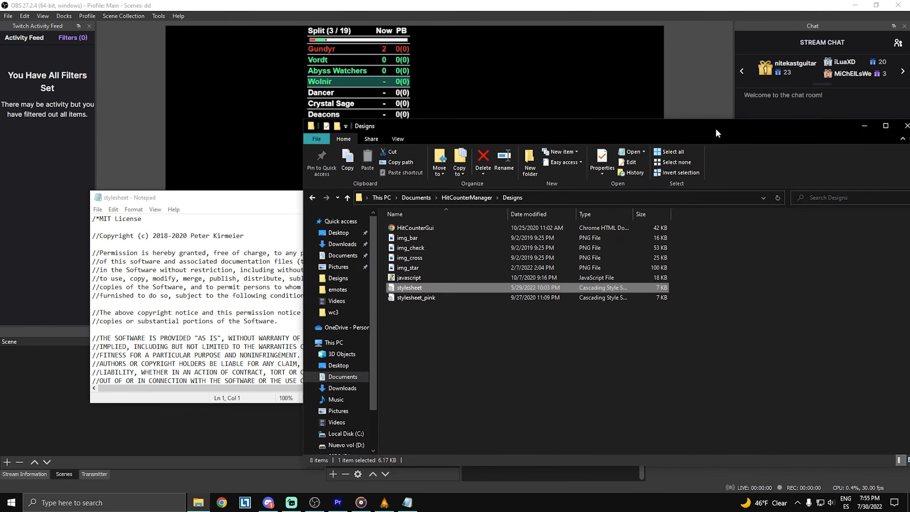
pyautogui.click(900, 127)
pyautogui.moveTo(307, 203); pyautogui.dragTo(422, 101)
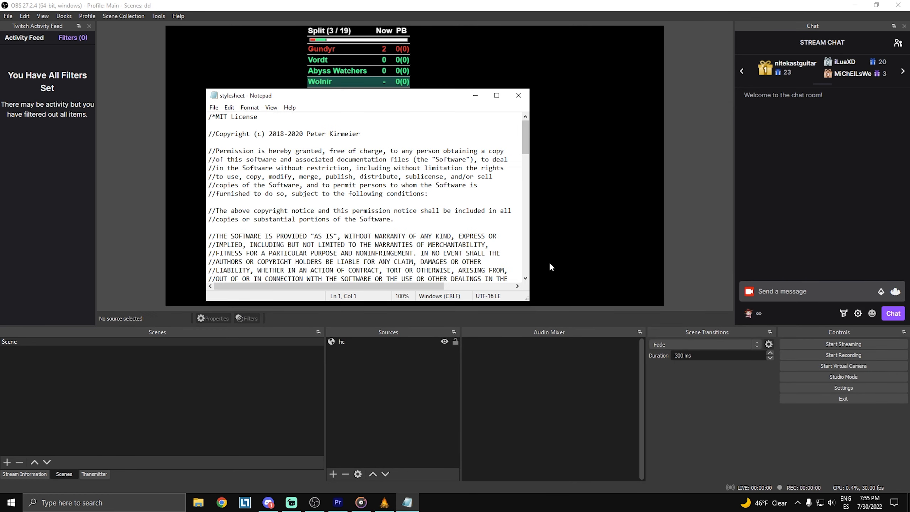
pyautogui.moveTo(529, 303); pyautogui.dragTo(701, 413)
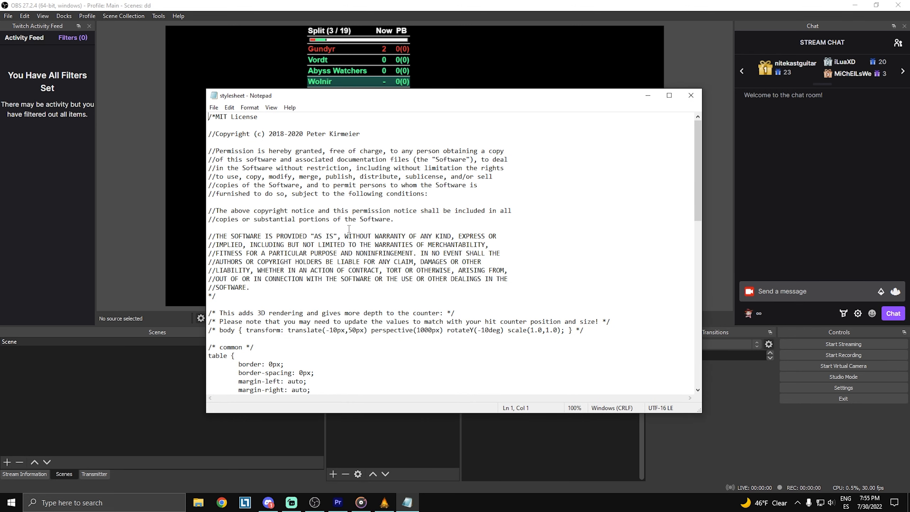
# - Place the stylesheet beside the OBS counter and examine its table, split row and split cell rules
pyautogui.moveTo(285, 290); pyautogui.dragTo(277, 254)
pyautogui.click(348, 202)
pyautogui.scroll(-5, 383, 214)
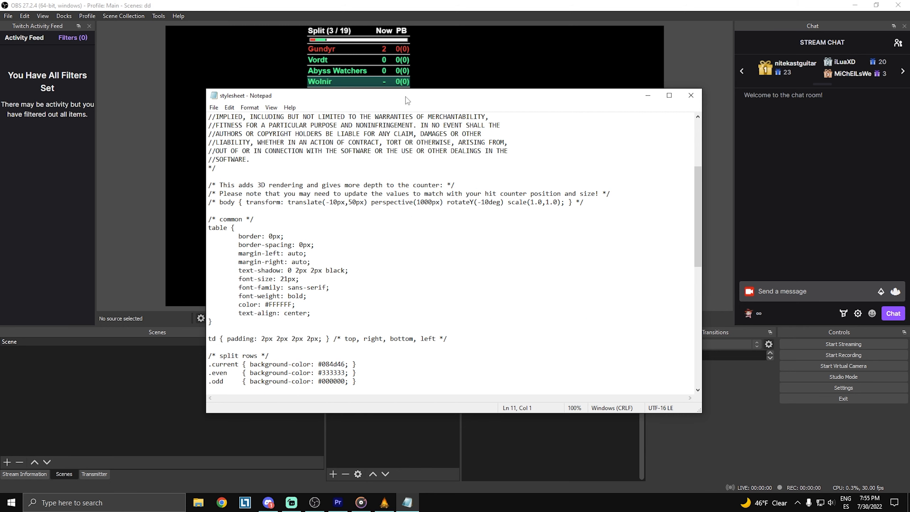
pyautogui.moveTo(408, 99); pyautogui.dragTo(645, 86)
pyautogui.scroll(-3, 547, 265)
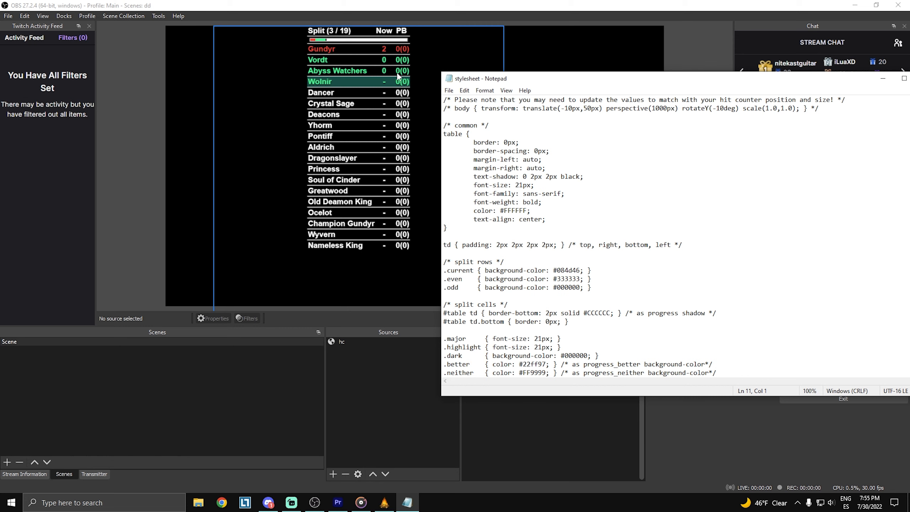
pyautogui.scroll(-1, 561, 255)
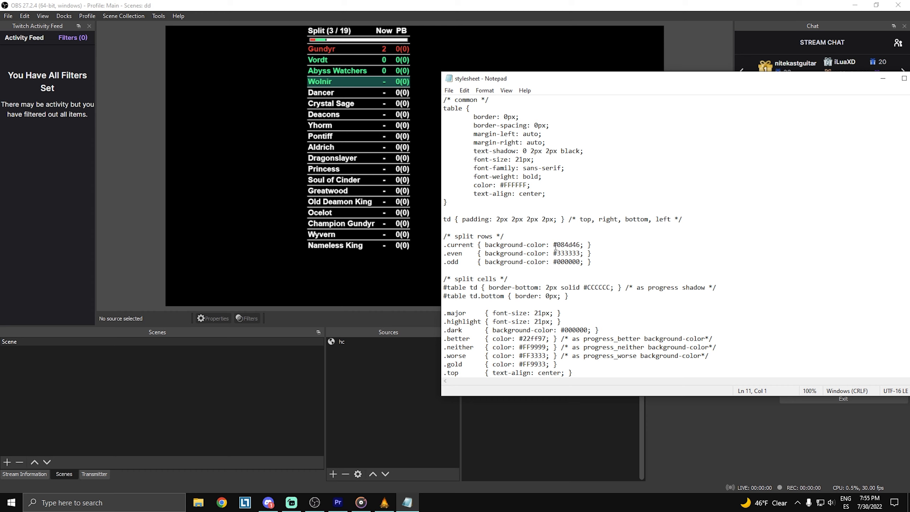
# - Copy the .current row's background color #084d46 from the stylesheet and search Google for it in Chrome
pyautogui.moveTo(554, 245); pyautogui.dragTo(580, 246)
pyautogui.hotkey('ctrl', 'c')
pyautogui.click(222, 503)
pyautogui.click(870, 10)
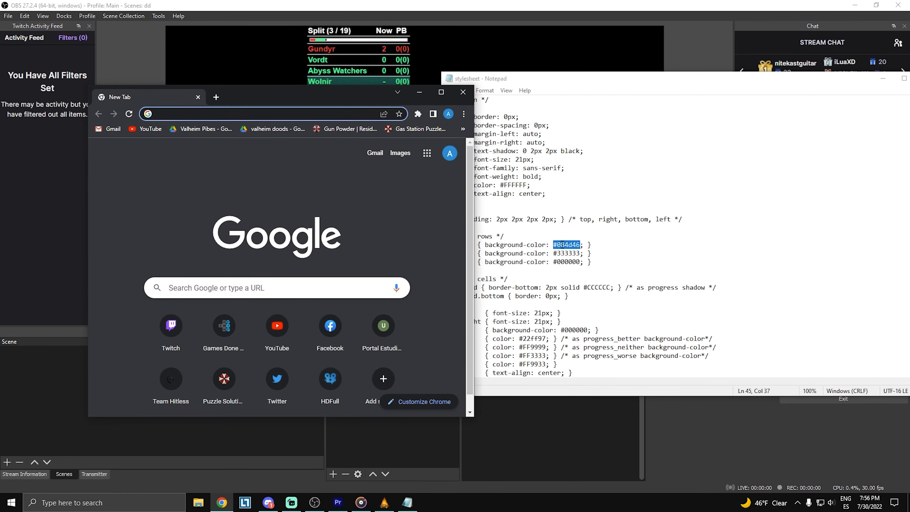
pyautogui.hotkey('ctrl', 'v')
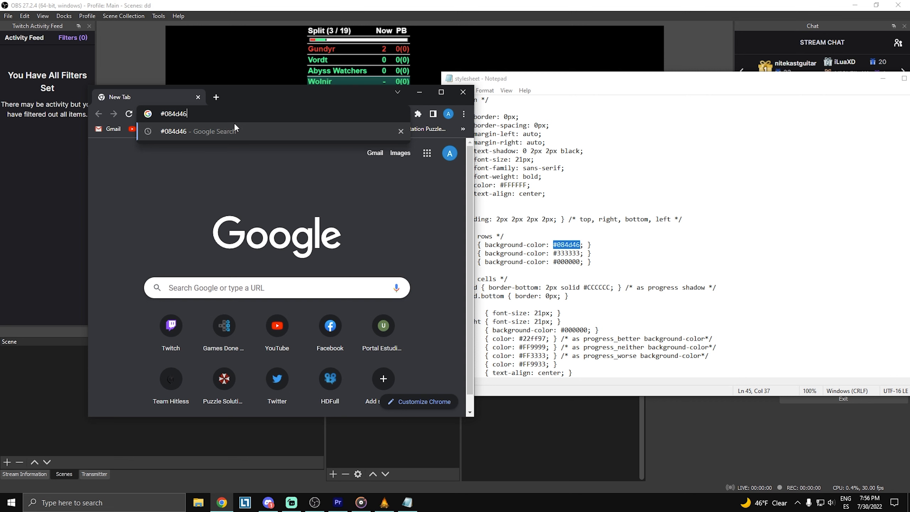
pyautogui.click(235, 130)
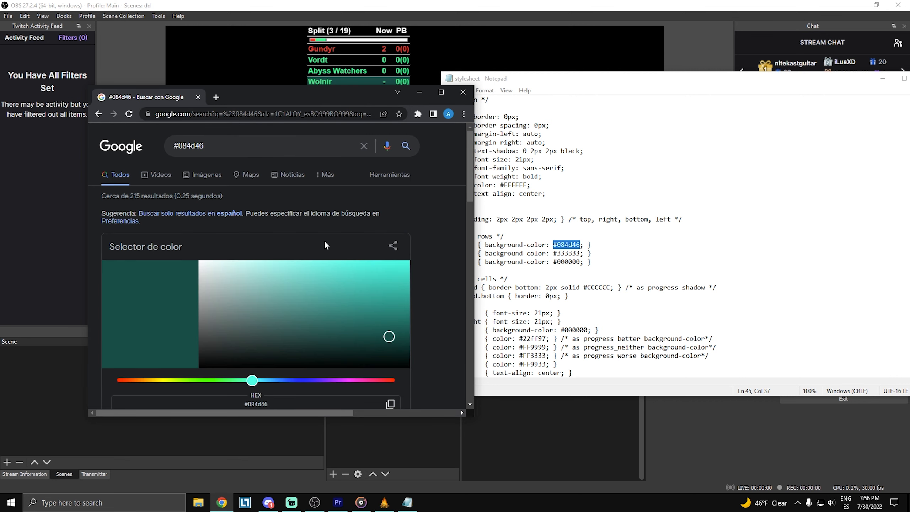
# - Compare the searched color with the counter's highlighted Wolnir row in OBS and return to the stylesheet in Notepad
pyautogui.moveTo(367, 103); pyautogui.dragTo(299, 129)
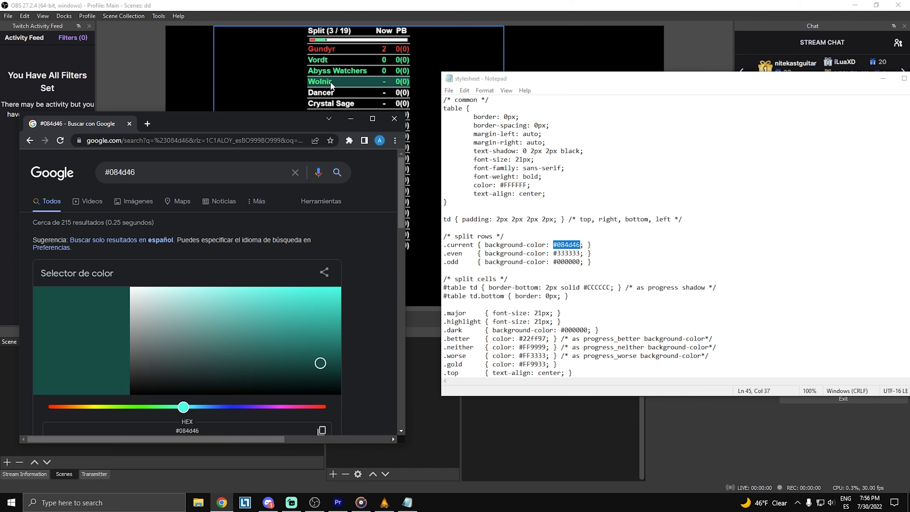
pyautogui.click(316, 82)
pyautogui.moveTo(409, 81); pyautogui.dragTo(410, 82)
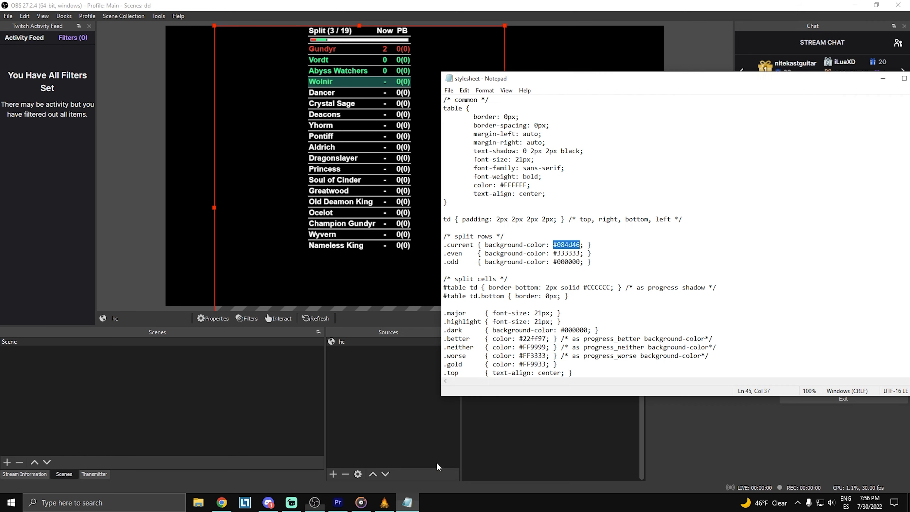
pyautogui.click(407, 502)
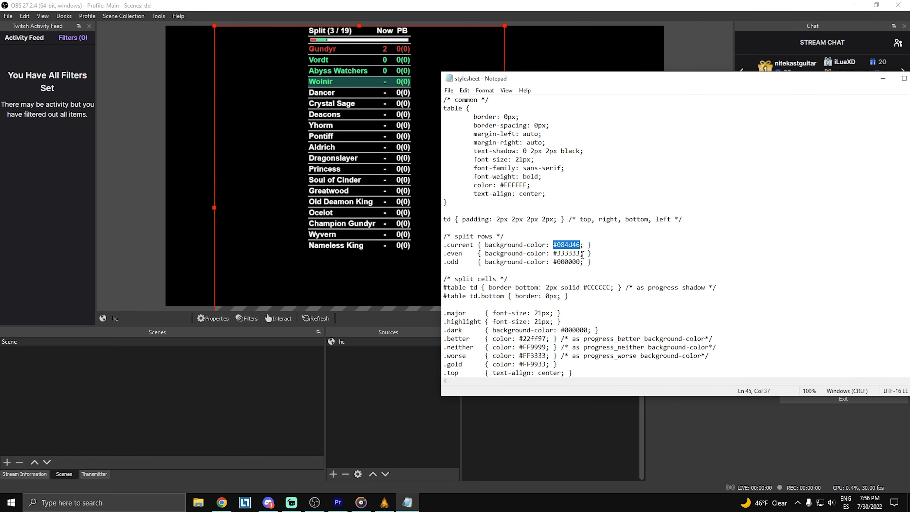
# - Examine the font sizes of the .major and .highlight rules in the stylesheet and compare them with the counter in OBS
pyautogui.scroll(-3, 542, 254)
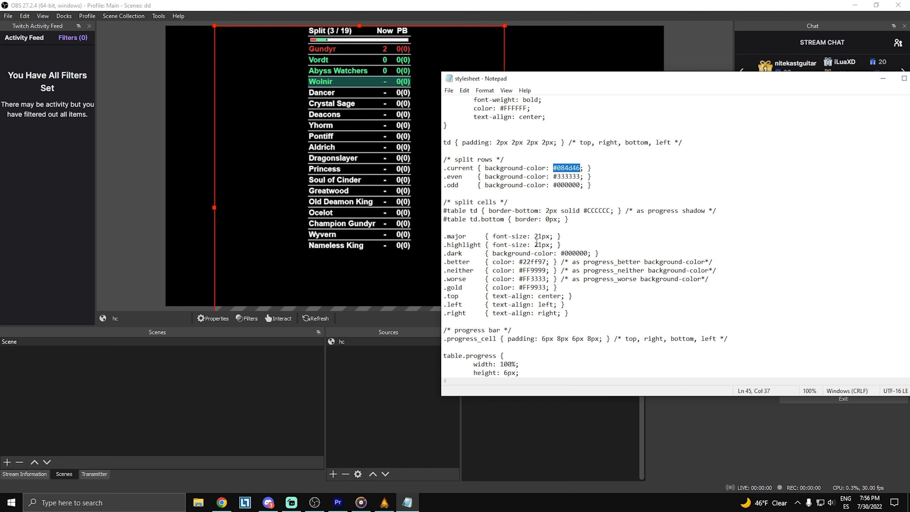
pyautogui.moveTo(535, 236); pyautogui.dragTo(542, 236)
pyautogui.click(538, 244)
pyautogui.moveTo(535, 237); pyautogui.dragTo(543, 246)
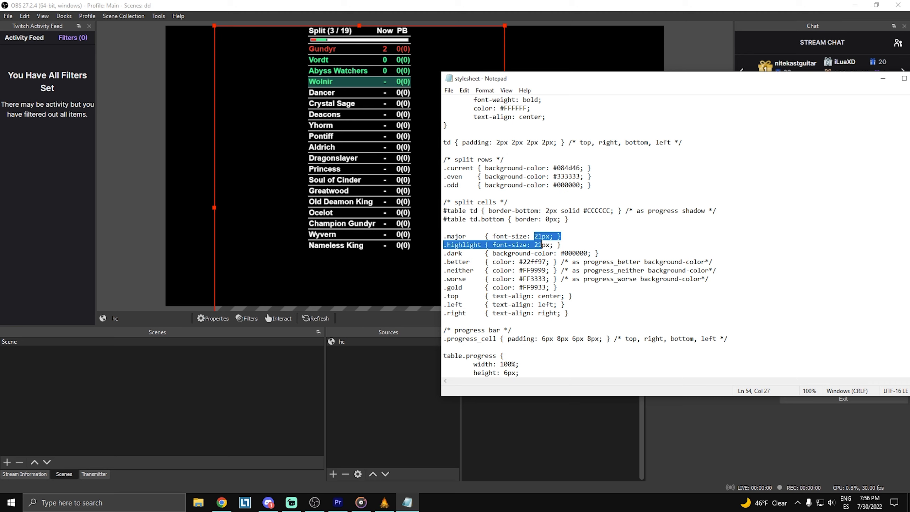
pyautogui.click(543, 245)
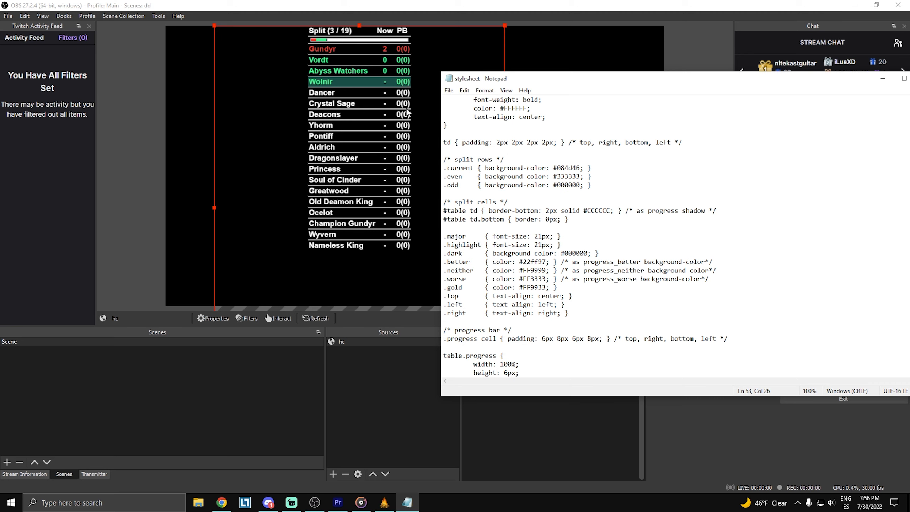
pyautogui.click(395, 186)
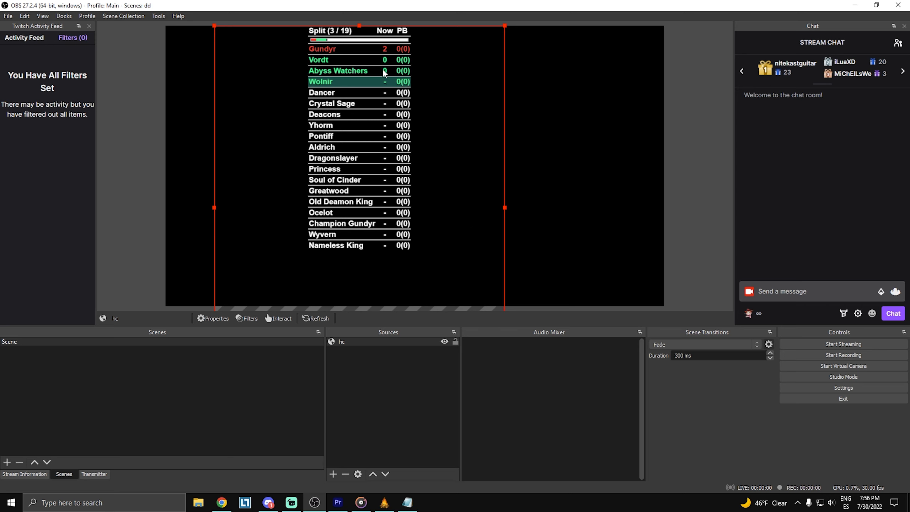
pyautogui.click(407, 502)
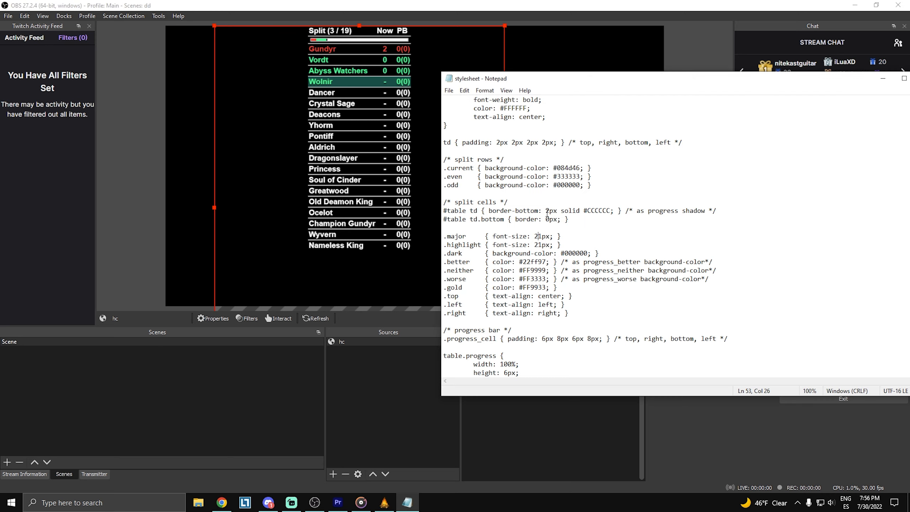
pyautogui.moveTo(535, 236); pyautogui.dragTo(541, 244)
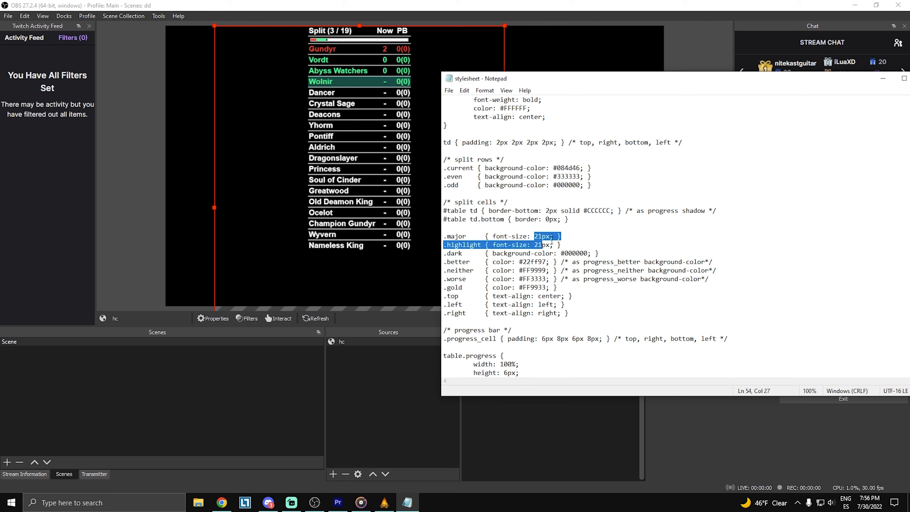
pyautogui.click(550, 253)
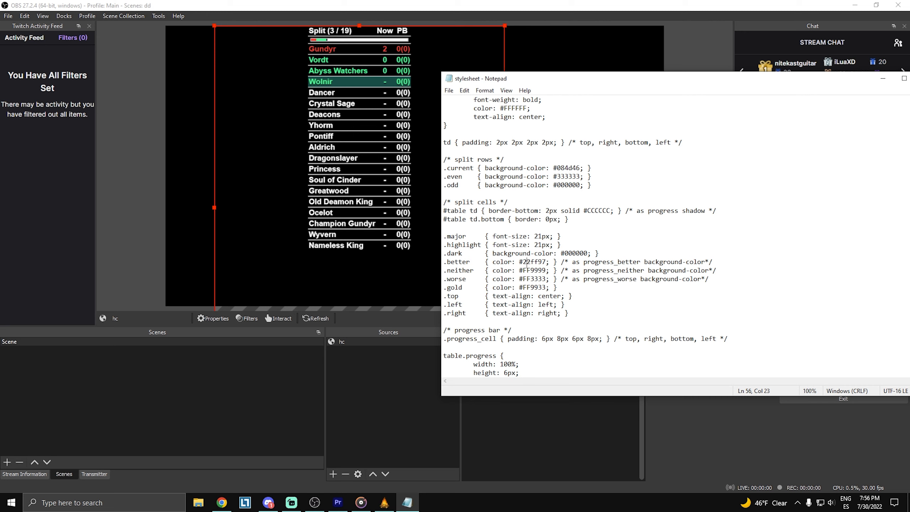
# - Copy the .better rule's color #22ff97 from the stylesheet and search Google for it in Chrome
pyautogui.moveTo(522, 262)
pyautogui.mouseDown()
pyautogui.moveTo(547, 262)
pyautogui.moveTo(518, 262)
pyautogui.mouseUp()
pyautogui.hotkey('ctrl', 'c')
pyautogui.click(222, 503)
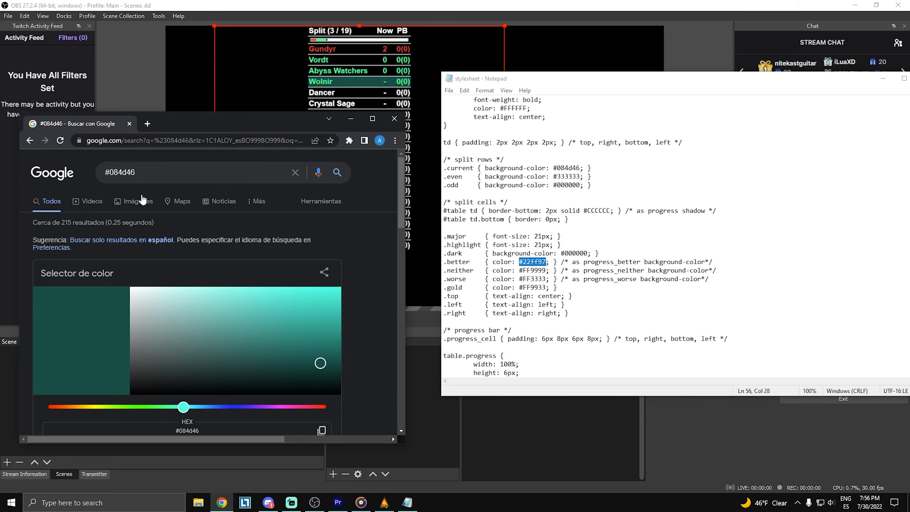
pyautogui.tripleClick(143, 172)
pyautogui.hotkey('ctrl', 'v')
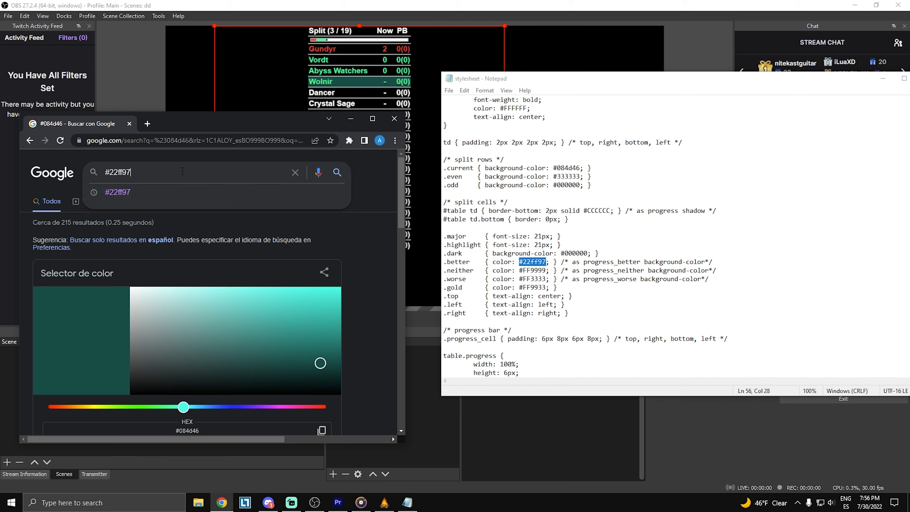
pyautogui.press('Return')
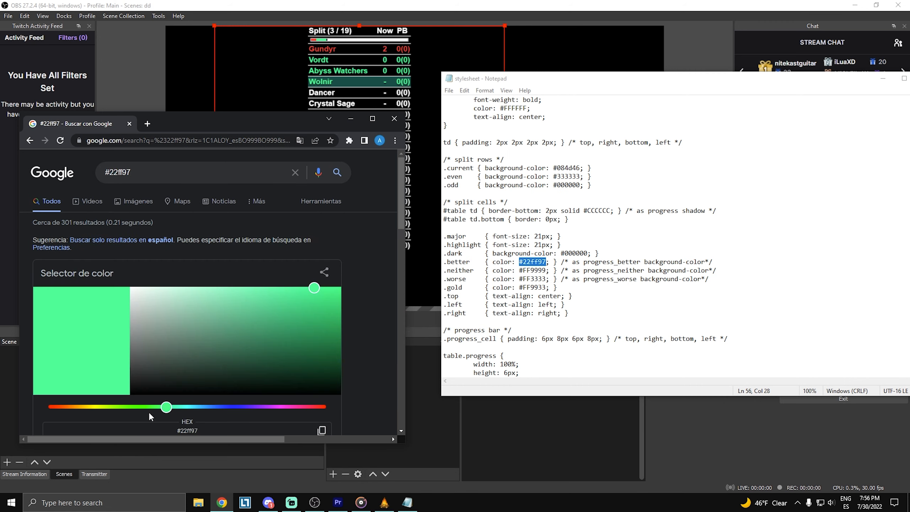
# - Try an orange hue in Google's color picker, and highlight the picker's hex code and the .better color value in the stylesheet
pyautogui.click(73, 410)
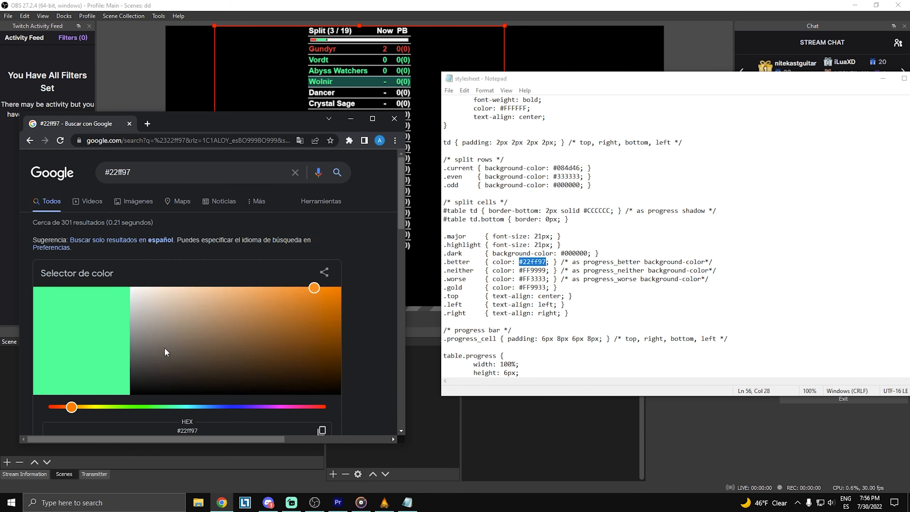
pyautogui.scroll(-1, 197, 375)
pyautogui.moveTo(198, 383); pyautogui.dragTo(181, 383)
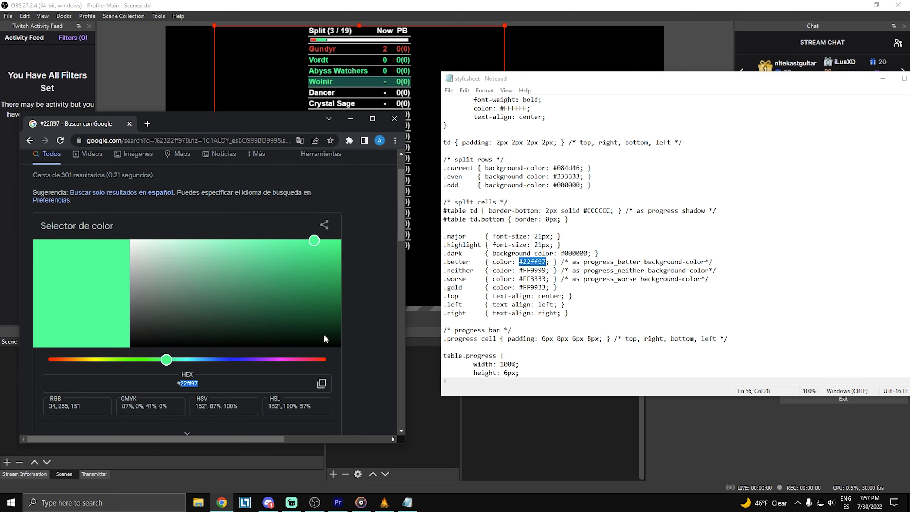
pyautogui.click(539, 262)
pyautogui.moveTo(548, 262); pyautogui.dragTo(520, 262)
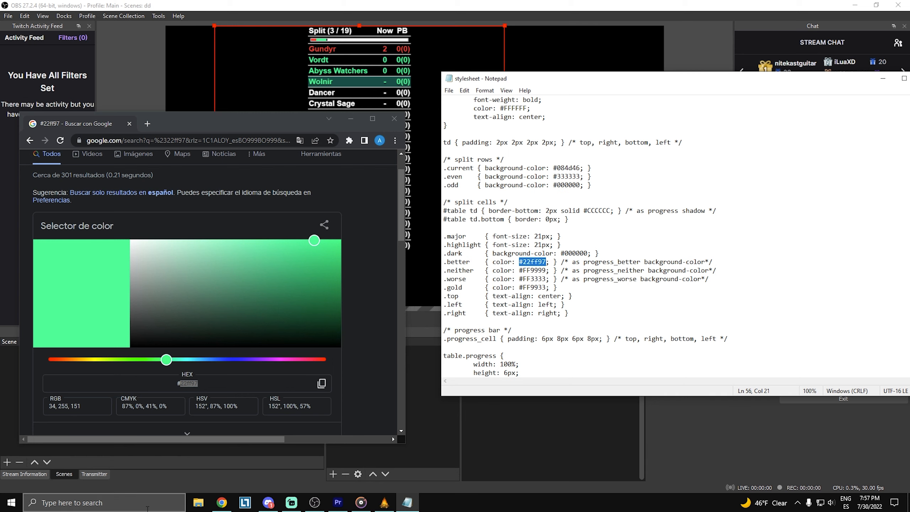
pyautogui.click(88, 503)
pyautogui.write('n')
pyautogui.click(126, 245)
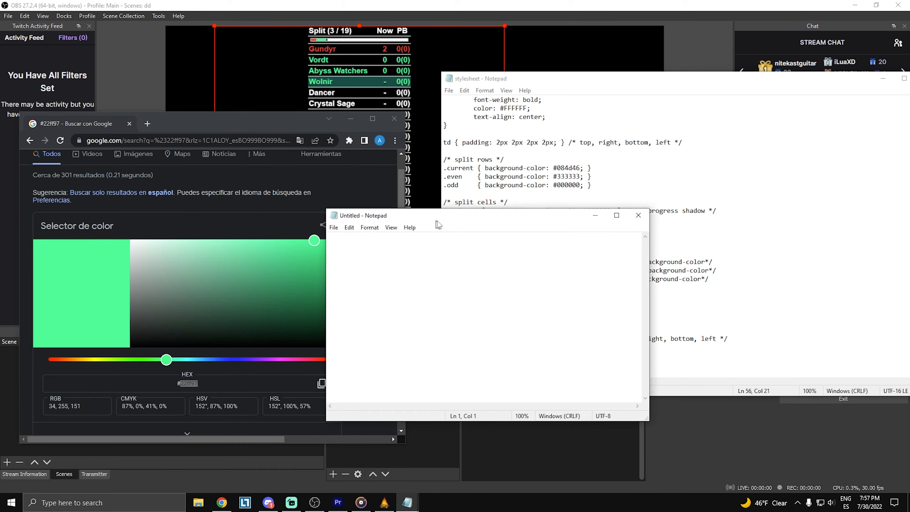
pyautogui.moveTo(436, 218); pyautogui.dragTo(909, 241)
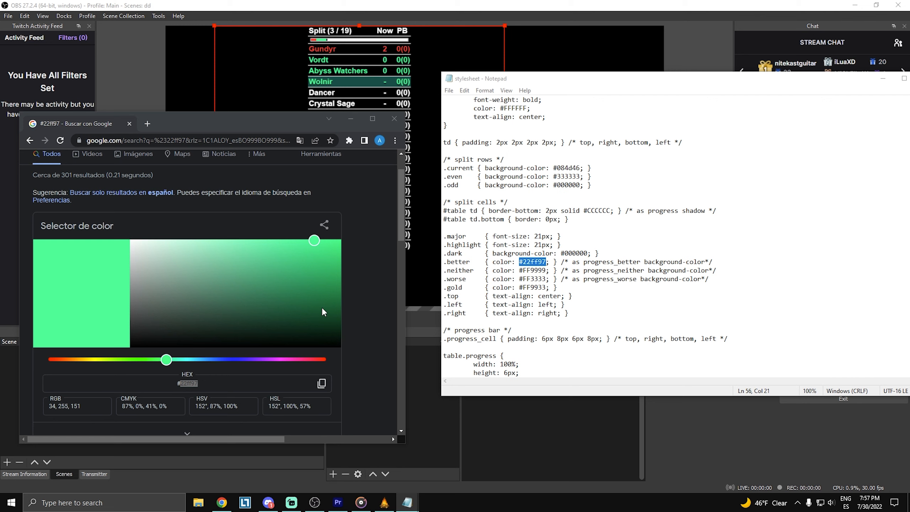
# - Shift the hue in Google's color picker to the amber #ffbd22 and copy its hex code
pyautogui.moveTo(167, 359); pyautogui.dragTo(82, 360)
pyautogui.tripleClick(202, 386)
pyautogui.hotkey('ctrl', 'c')
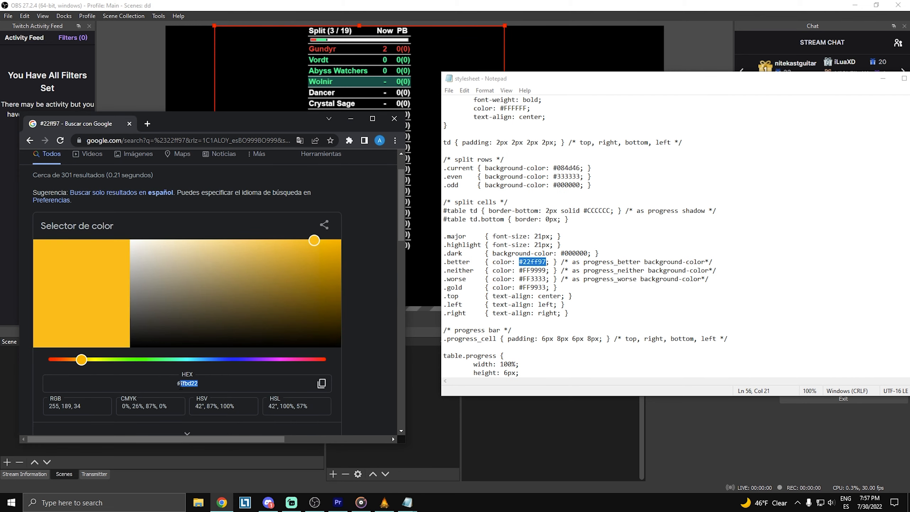
# - Replace the .better rule's color in the stylesheet with #ffbd22 and save the file
pyautogui.moveTo(547, 263); pyautogui.dragTo(519, 264)
pyautogui.hotkey('ctrl', 'v')
pyautogui.click(466, 95)
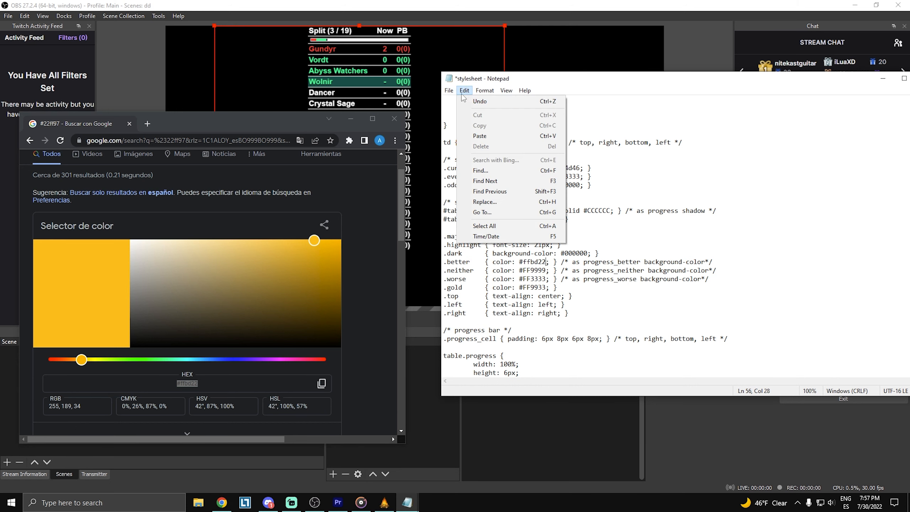
pyautogui.click(464, 132)
# - Switch to OBS, then hide and show the hc source to reload the counter with the edited stylesheet
pyautogui.click(553, 62)
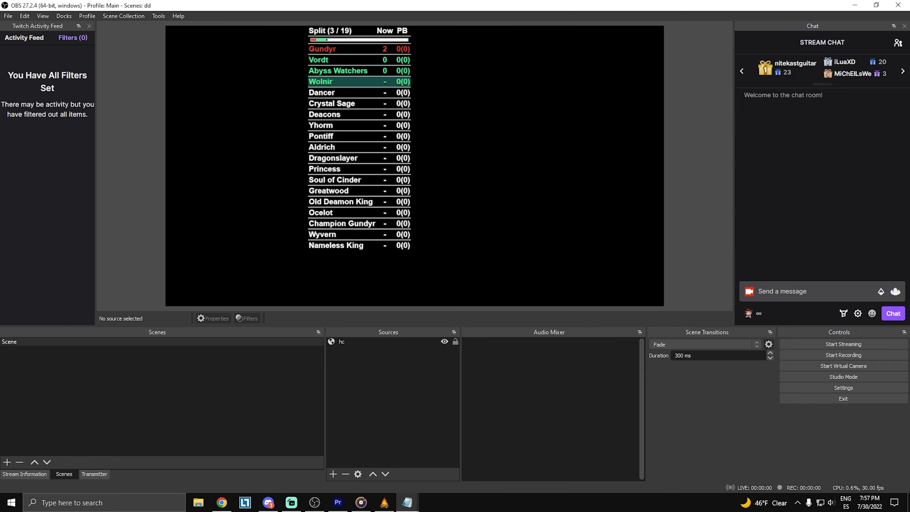
pyautogui.click(444, 342)
pyautogui.click(444, 342)
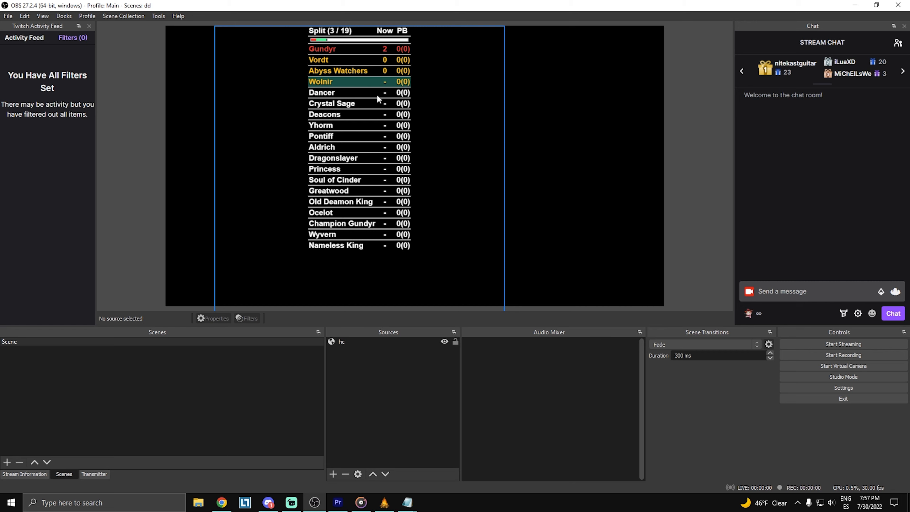
# - Return to the stylesheet in Notepad and examine the .gold rule's color value
pyautogui.moveTo(407, 502)
pyautogui.click(445, 463)
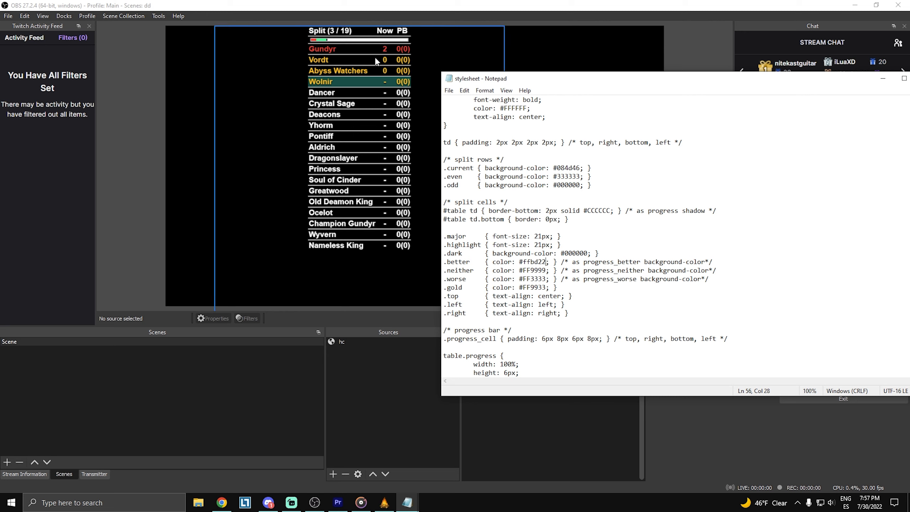
pyautogui.moveTo(547, 287); pyautogui.dragTo(523, 291)
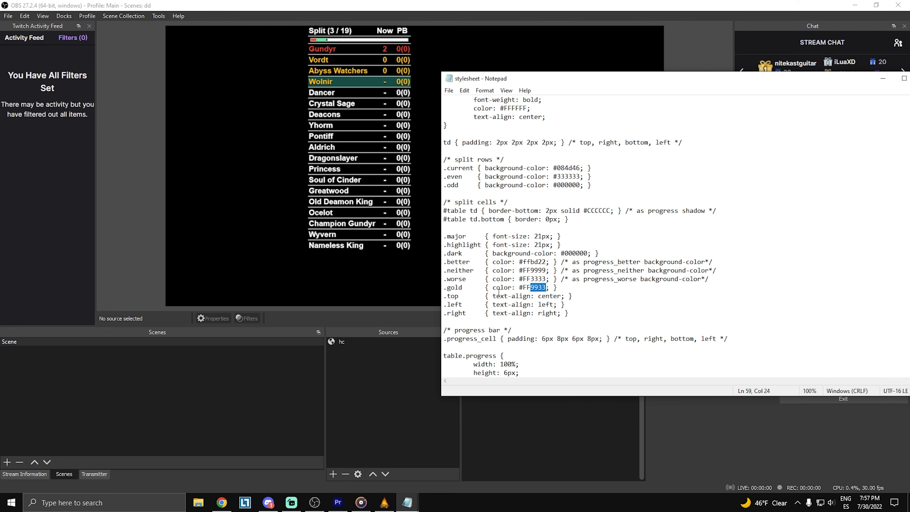
# - Examine the stylesheet's progress bar rules, including the .progress_better, .progress_neither and .progress_worse background colors, and look back over the other rules
pyautogui.scroll(-2, 498, 292)
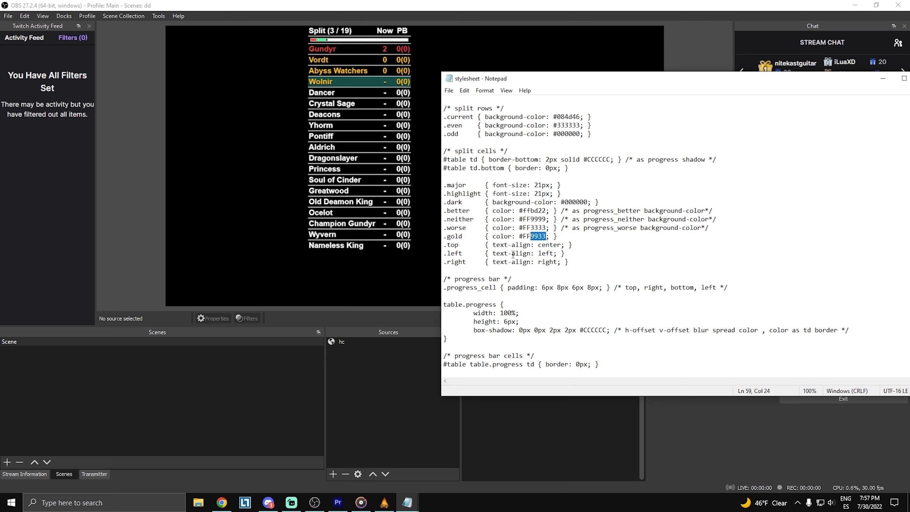
pyautogui.scroll(-1, 566, 313)
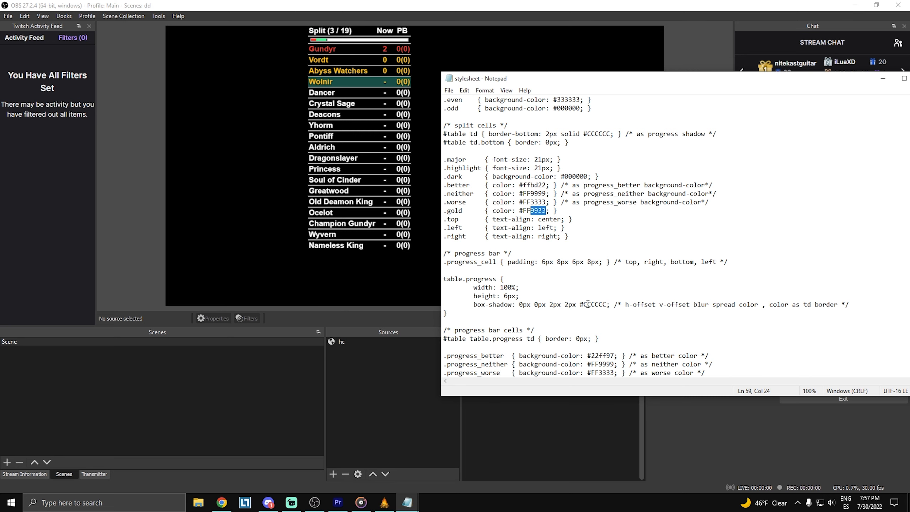
pyautogui.scroll(-1, 602, 290)
pyautogui.scroll(-1, 531, 327)
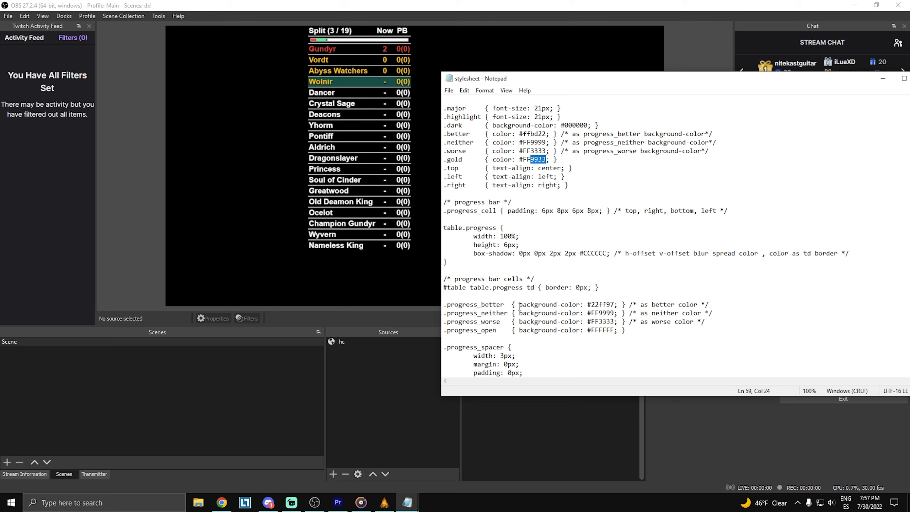
pyautogui.moveTo(592, 304)
pyautogui.mouseDown()
pyautogui.moveTo(603, 304)
pyautogui.moveTo(610, 322)
pyautogui.moveTo(585, 305)
pyautogui.mouseUp()
pyautogui.click(597, 313)
pyautogui.click(614, 321)
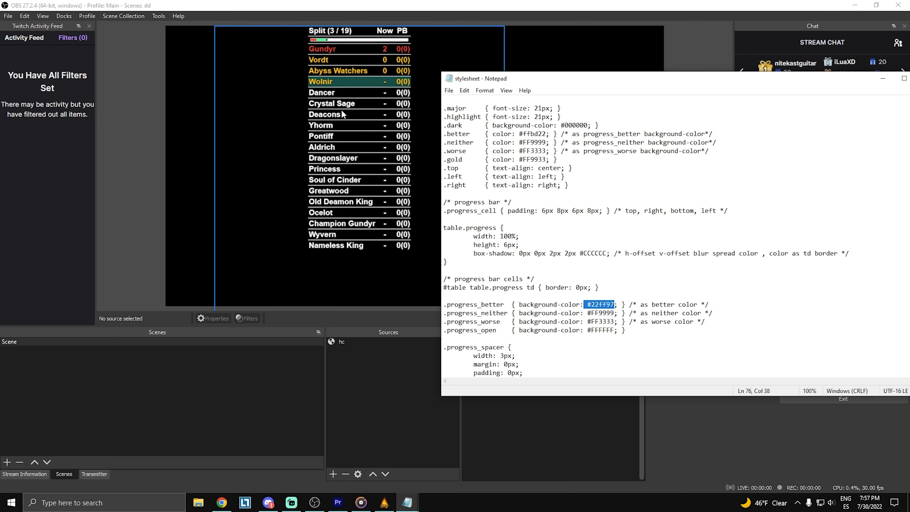
pyautogui.scroll(-1, 597, 214)
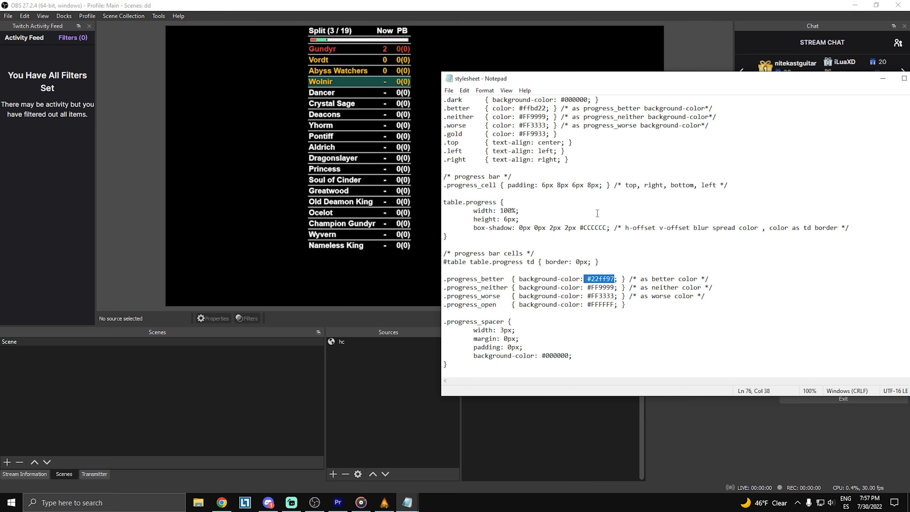
pyautogui.scroll(14, 677, 284)
pyautogui.scroll(-8, 576, 255)
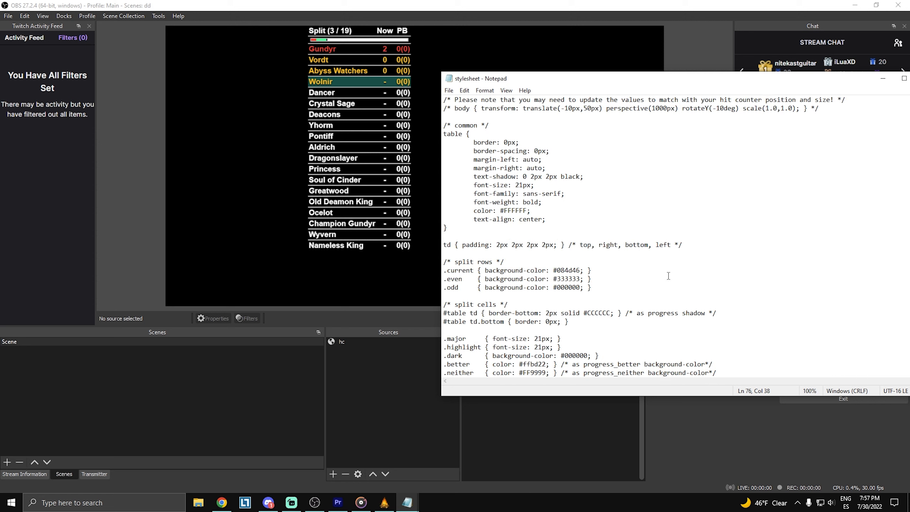
# - Reposition and minimize the stylesheet window, and switch to HitCounterManager
pyautogui.moveTo(620, 81); pyautogui.dragTo(601, 73)
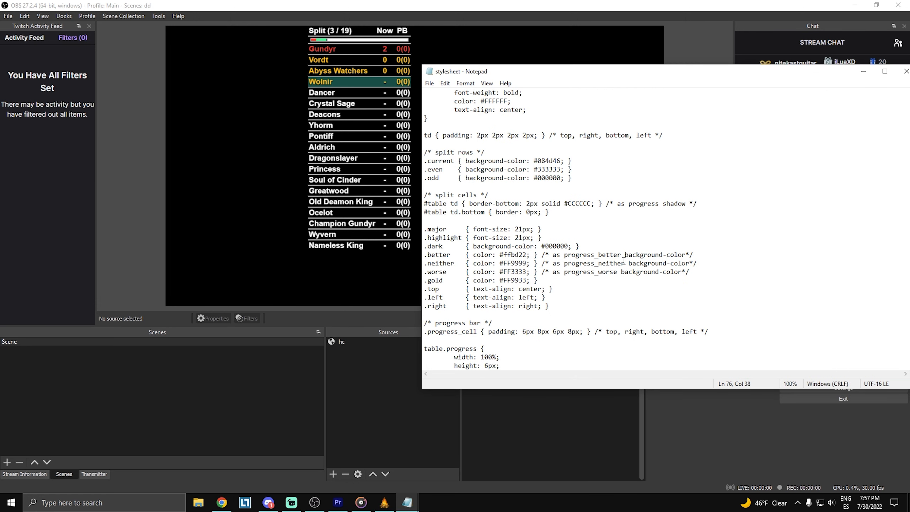
pyautogui.scroll(5, 605, 256)
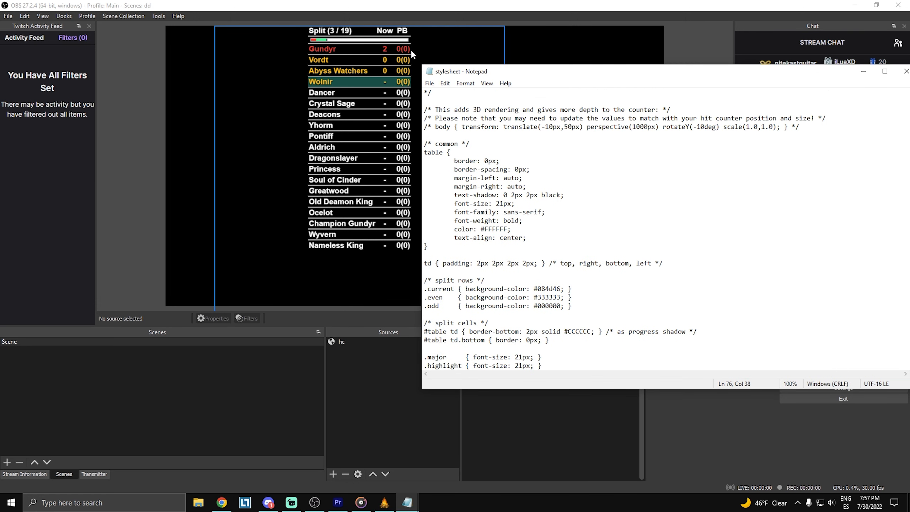
pyautogui.moveTo(615, 71); pyautogui.dragTo(562, 105)
pyautogui.click(854, 106)
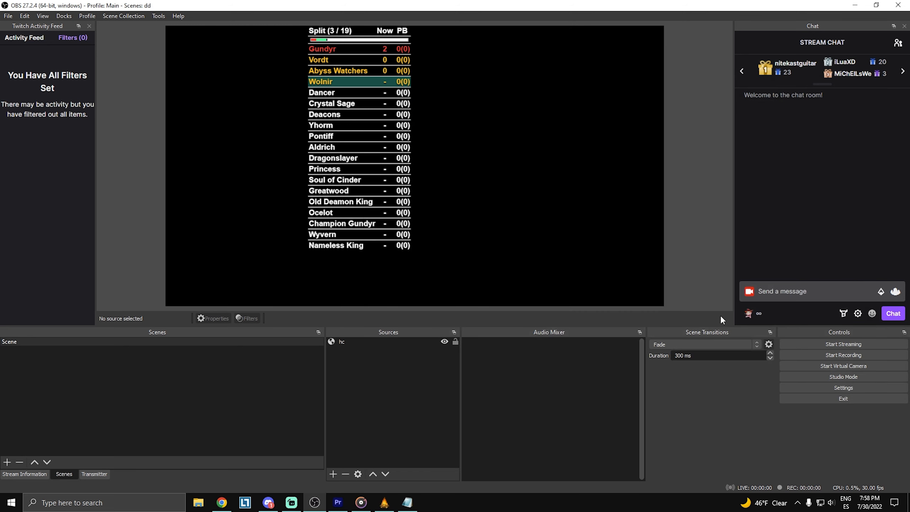
pyautogui.click(384, 503)
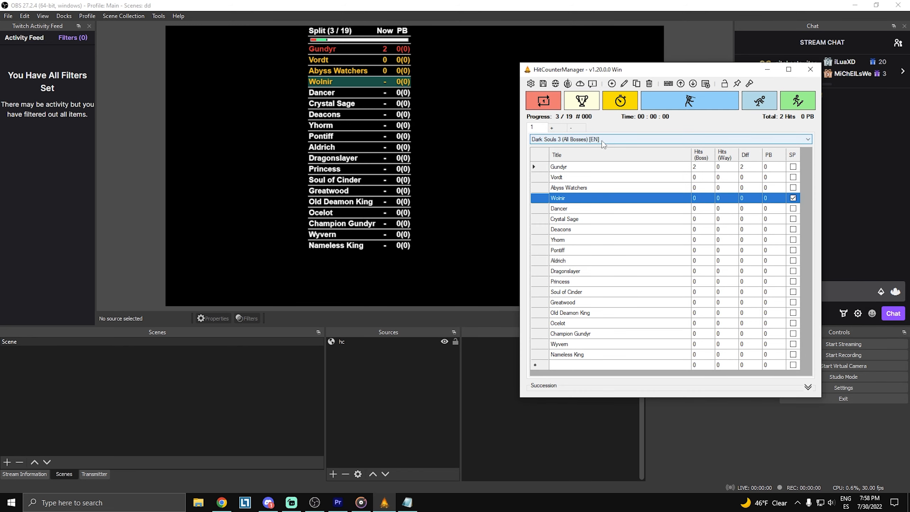